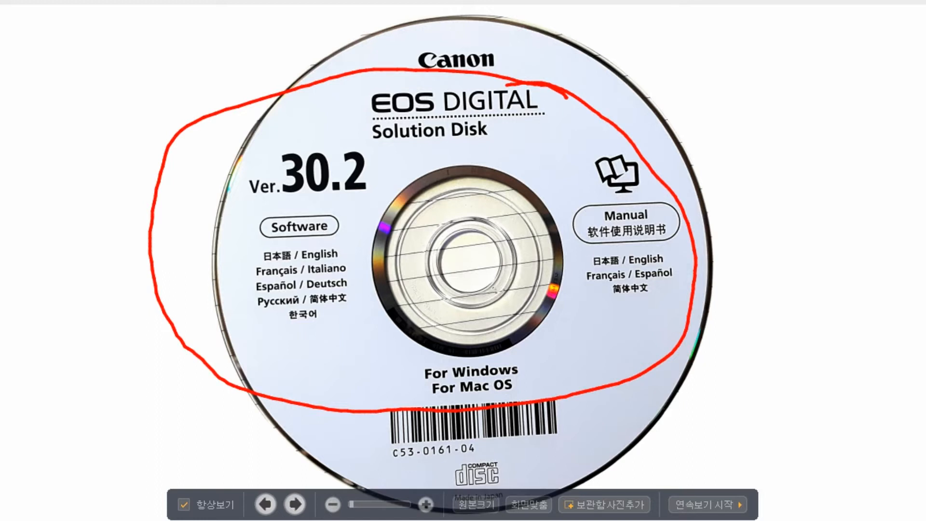
drag(610, 60, 597, 139)
mouse_move(593, 86)
mouse_down()
mouse_move(597, 140)
mouse_move(642, 48)
mouse_move(602, 92)
mouse_move(647, 132)
mouse_up()
mouse_move(697, 106)
mouse_down()
mouse_move(686, 112)
mouse_move(738, 135)
mouse_move(810, 102)
mouse_up()
mouse_move(516, 144)
mouse_down()
mouse_move(796, 160)
mouse_move(555, 87)
mouse_up()
drag(545, 127, 545, 155)
mouse_move(343, 332)
mouse_down()
mouse_move(251, 165)
mouse_move(350, 302)
mouse_move(316, 333)
mouse_move(291, 321)
mouse_up()
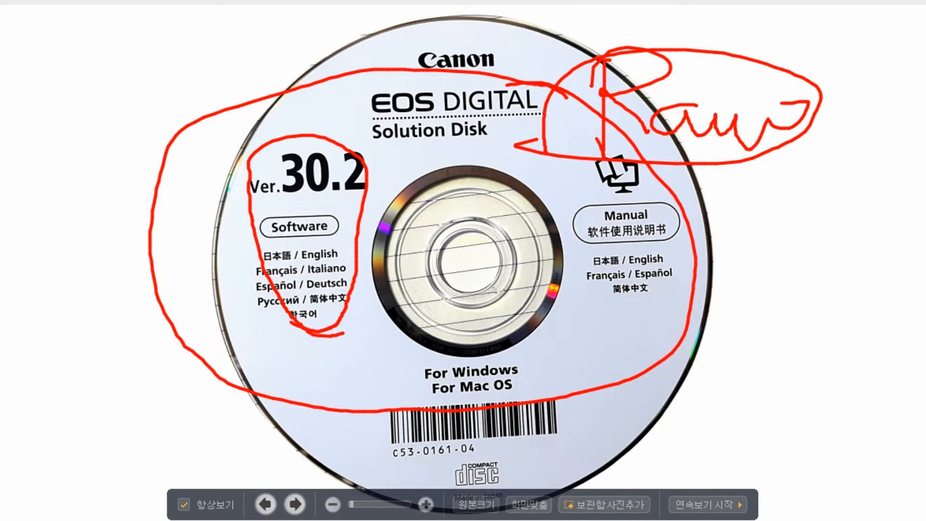
key(Escape)
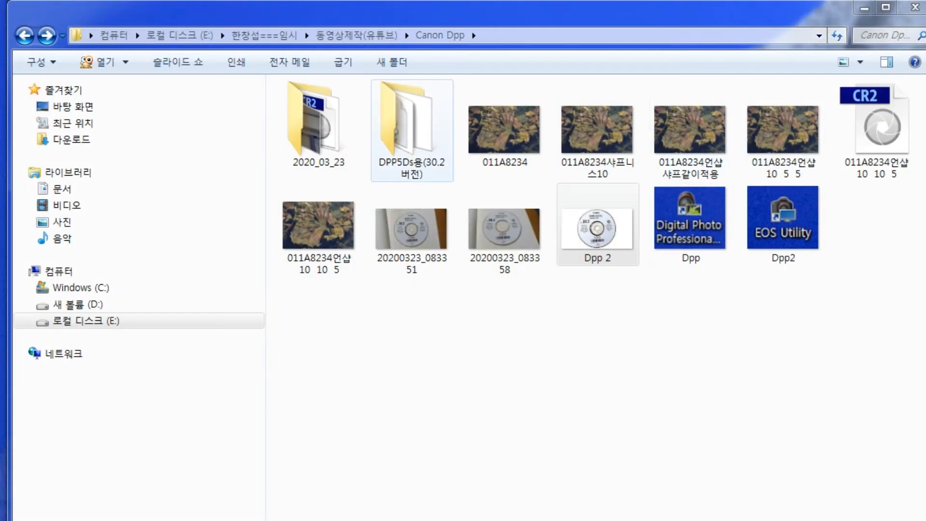
Step: Open the DPP5Ds용(30.2버전) folder and launch the setup program inside it
double_click(400, 117)
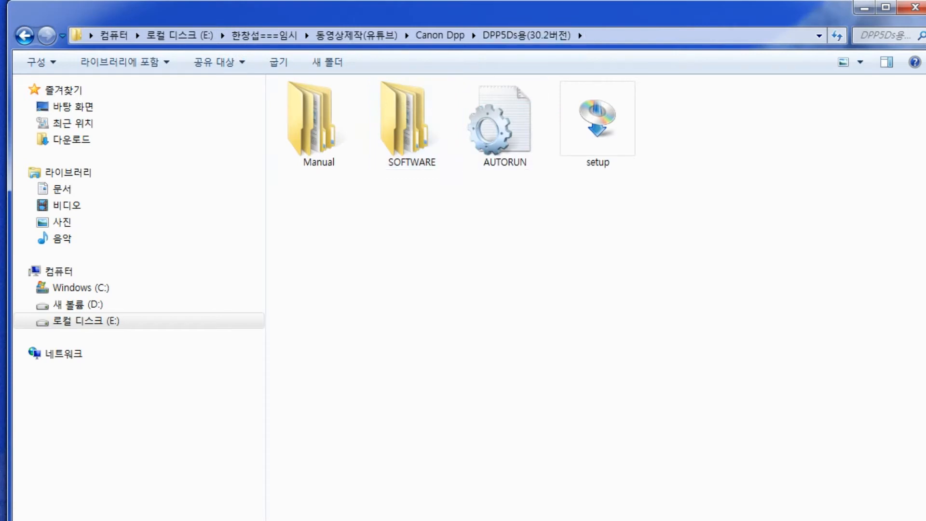
right_click(587, 10)
mouse_move(567, 11)
mouse_down()
mouse_move(525, 12)
mouse_move(555, 10)
mouse_up()
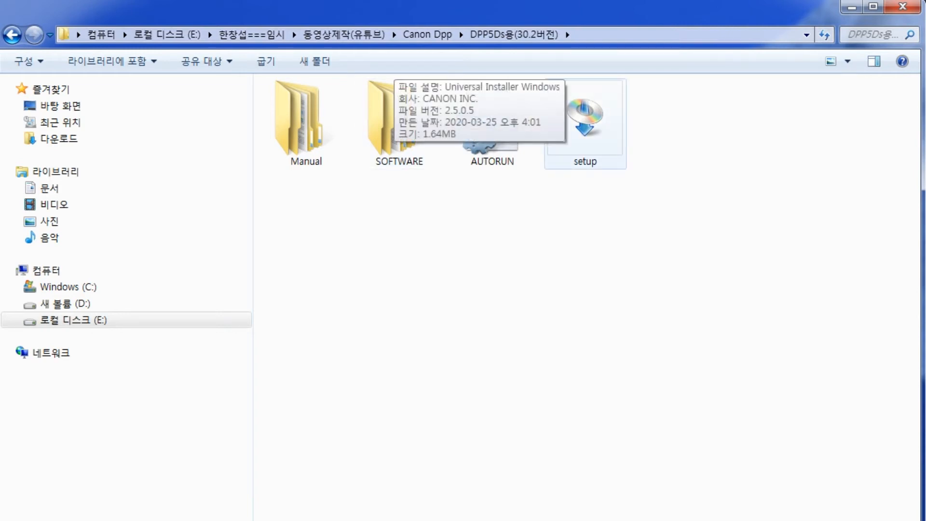
double_click(586, 121)
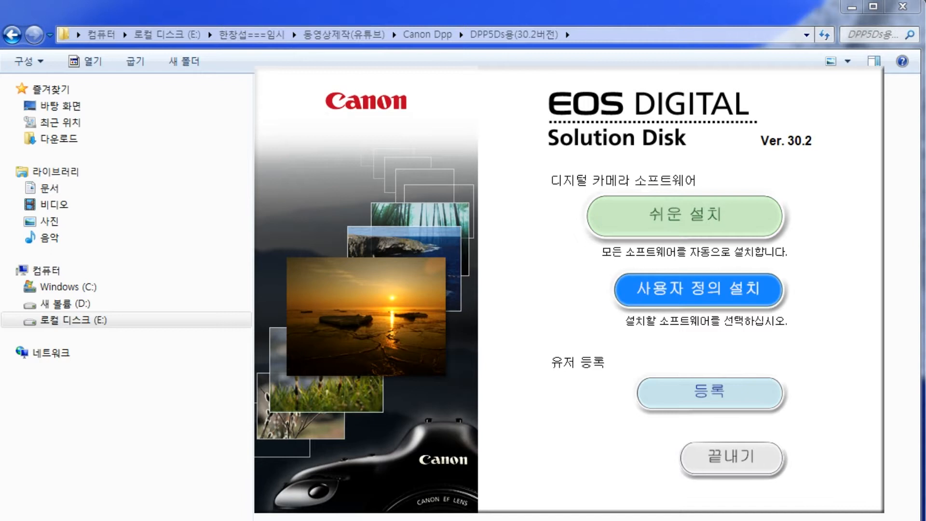
Step: Review the list of software included in the easy installation and return to the installer's start screen
click(685, 214)
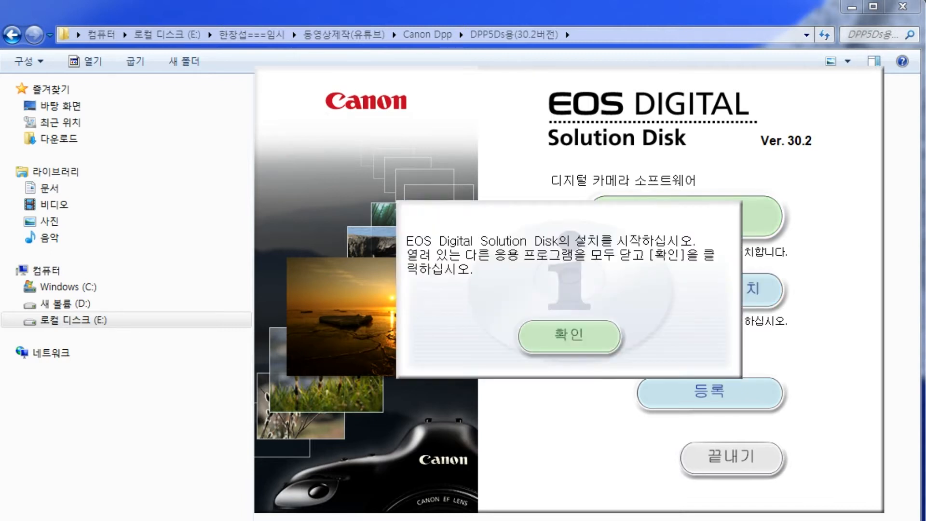
click(570, 335)
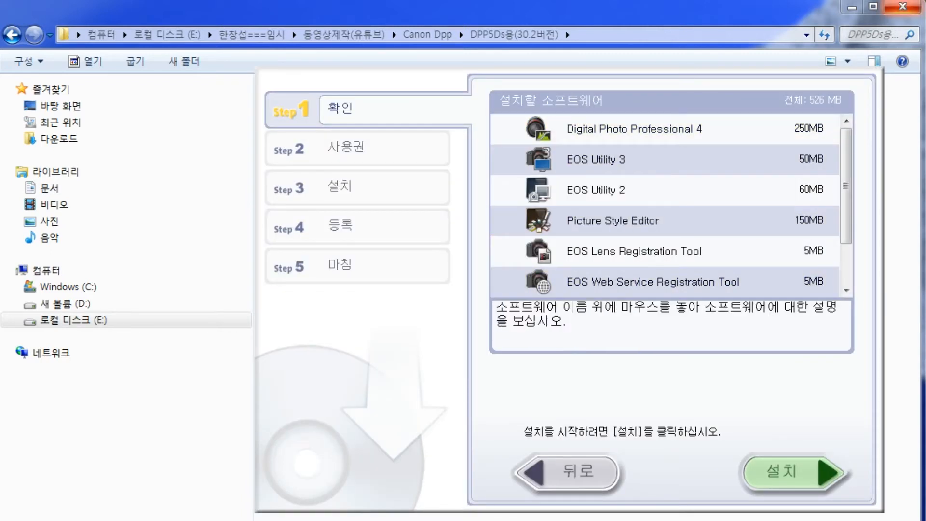
mouse_move(545, 298)
mouse_down()
mouse_move(555, 94)
mouse_move(582, 323)
mouse_up()
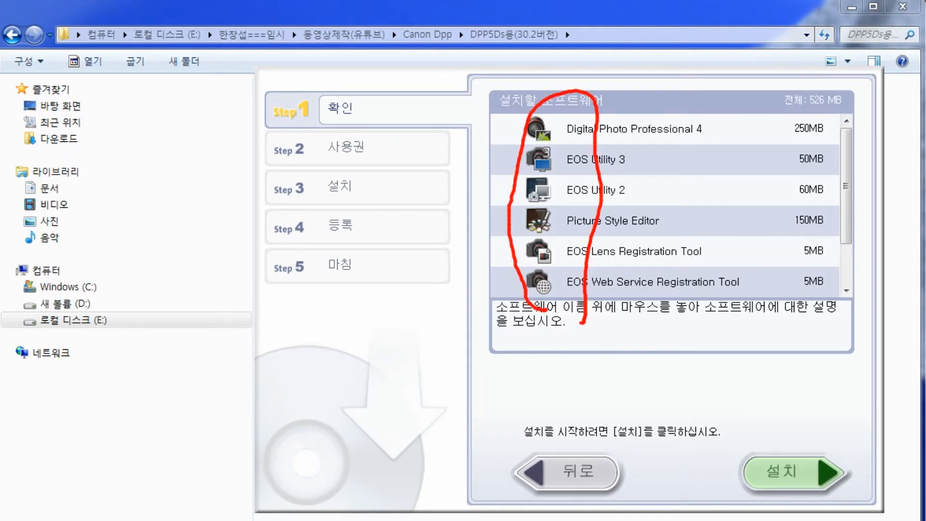
click(569, 473)
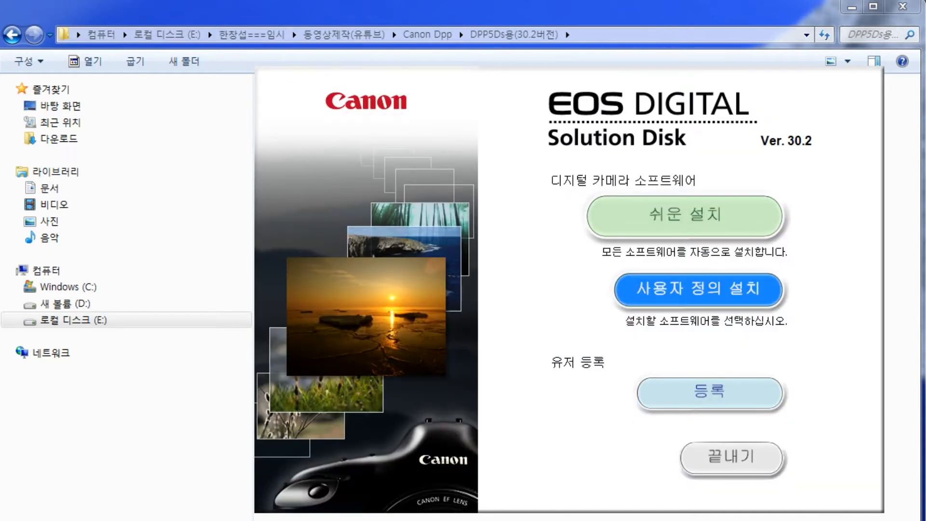
Step: Start a custom installation and deselect EOS Utility 3, EOS Utility 2, Picture Style Editor, EOS Lens Registration Tool and EOS Web Service Registration Tool
click(698, 288)
click(578, 334)
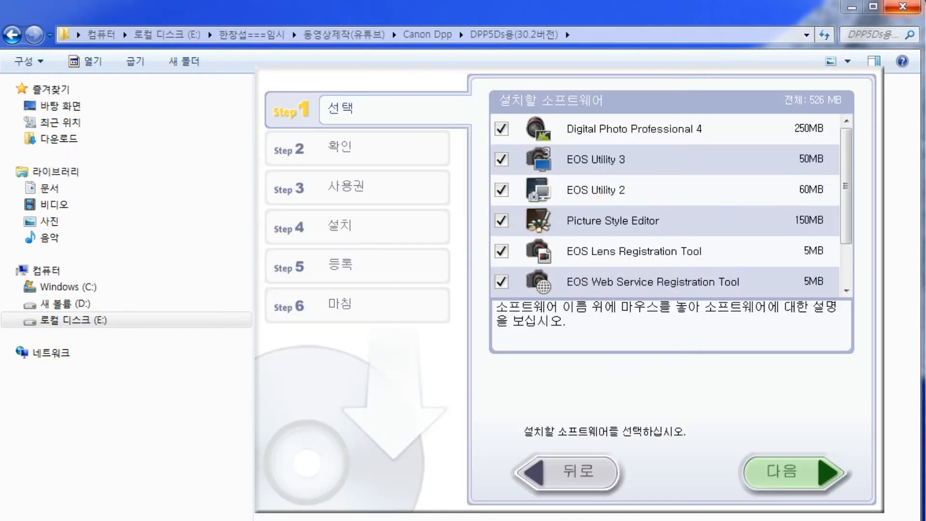
click(501, 159)
click(502, 190)
click(502, 221)
click(502, 251)
click(502, 282)
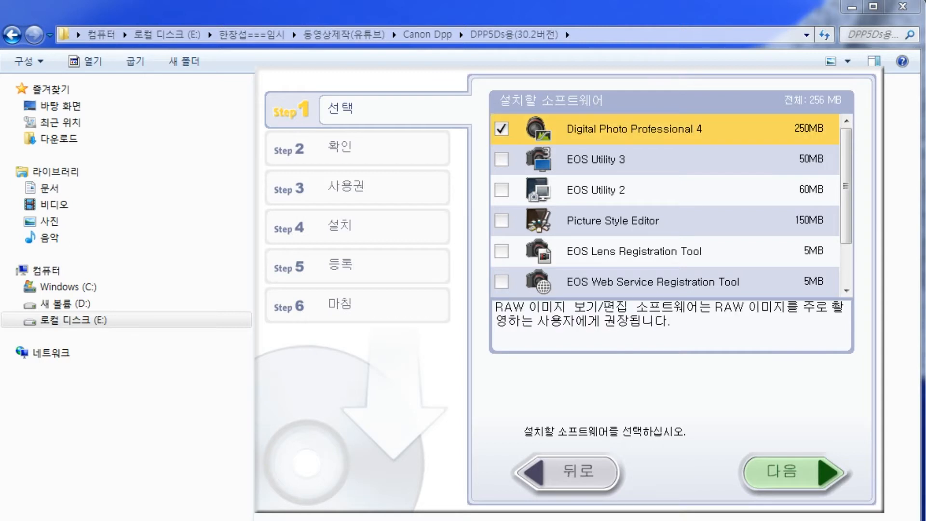
click(502, 159)
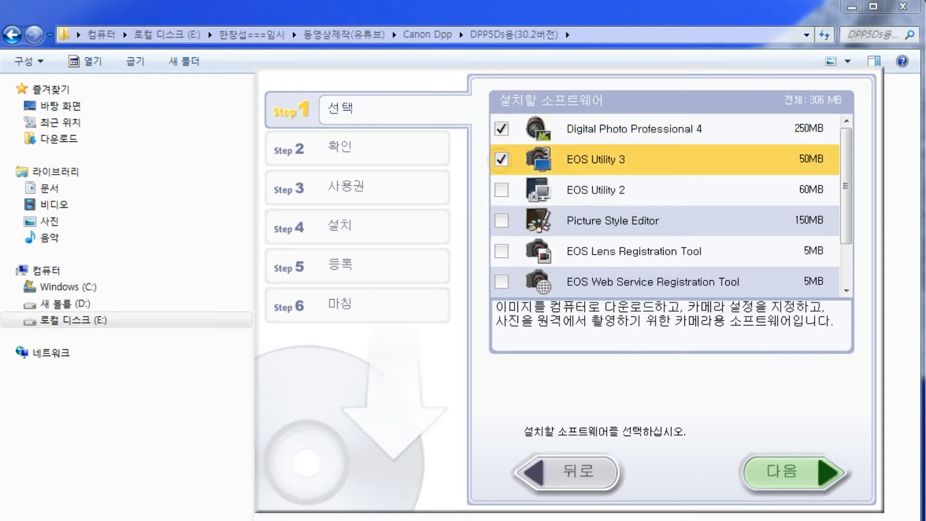
click(502, 159)
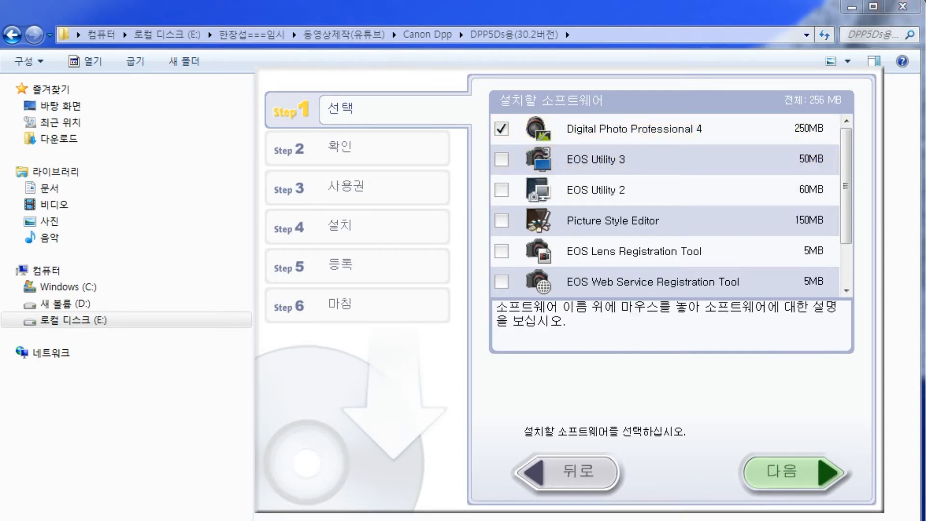
drag(581, 171, 653, 164)
drag(561, 196, 639, 198)
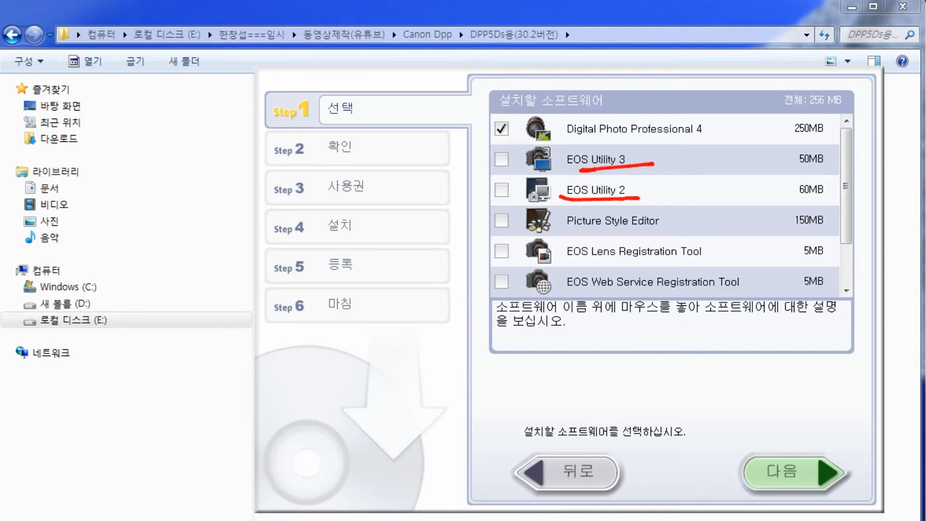
mouse_move(577, 176)
mouse_down()
mouse_move(495, 164)
mouse_move(625, 136)
mouse_move(675, 156)
mouse_move(620, 173)
mouse_move(596, 143)
mouse_move(649, 157)
mouse_up()
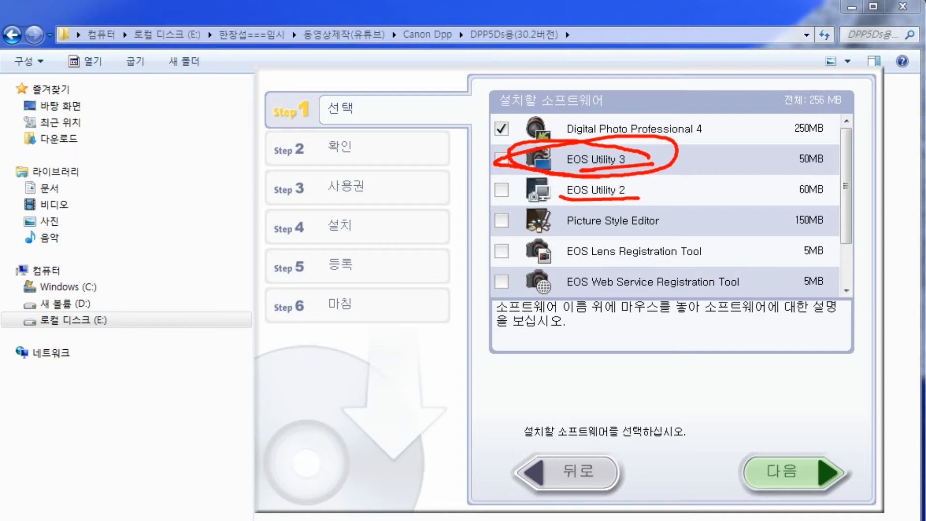
key(Escape)
Step: Leave the custom installation and run the easy installation of all the software, accepting the licence agreement
click(567, 472)
click(693, 211)
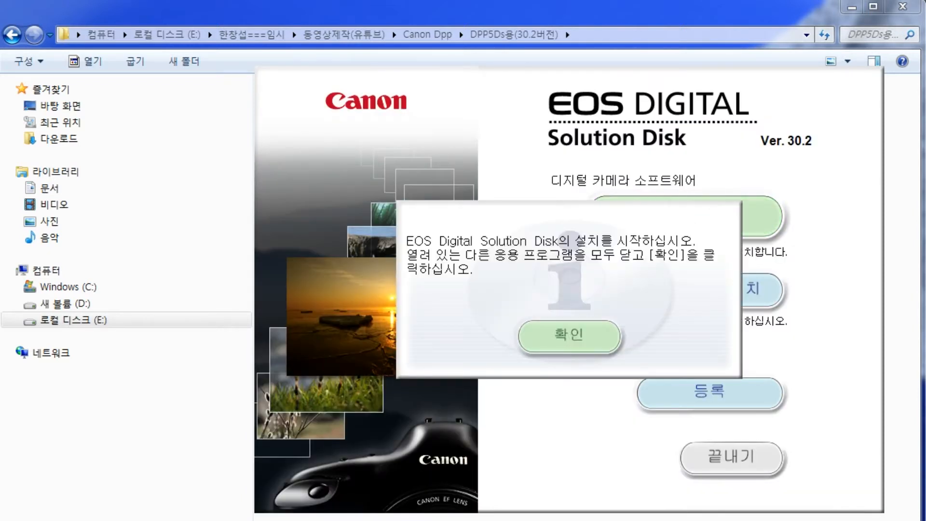
click(568, 332)
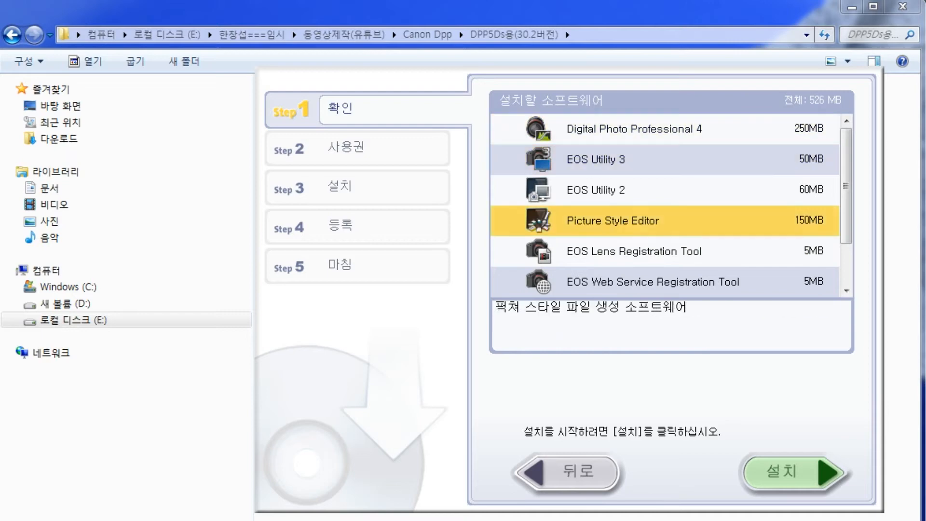
click(785, 472)
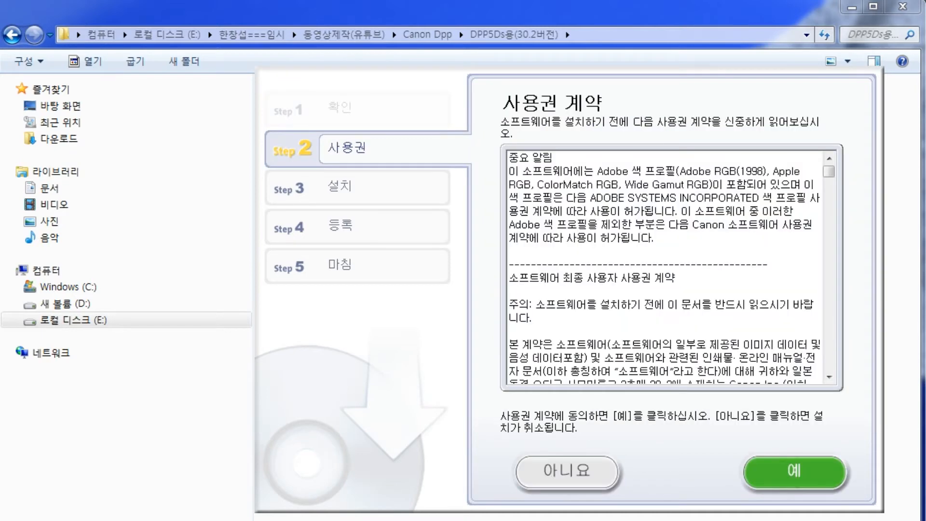
click(794, 472)
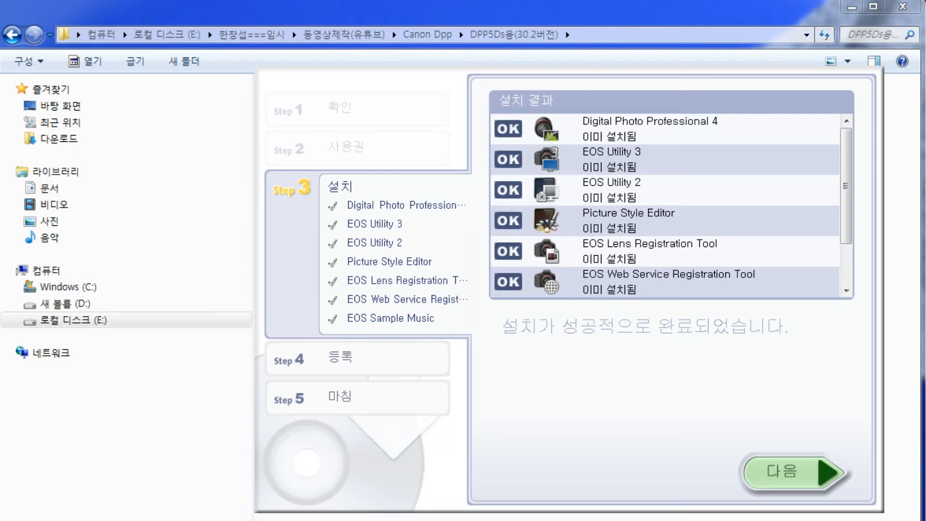
Step: Complete and close the installer, and go back to the Canon Dpp folder
click(795, 471)
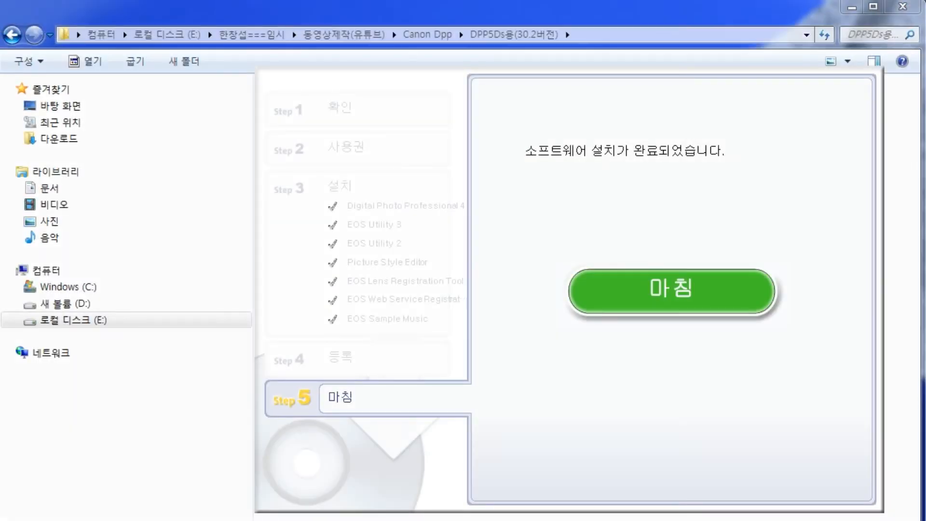
click(671, 298)
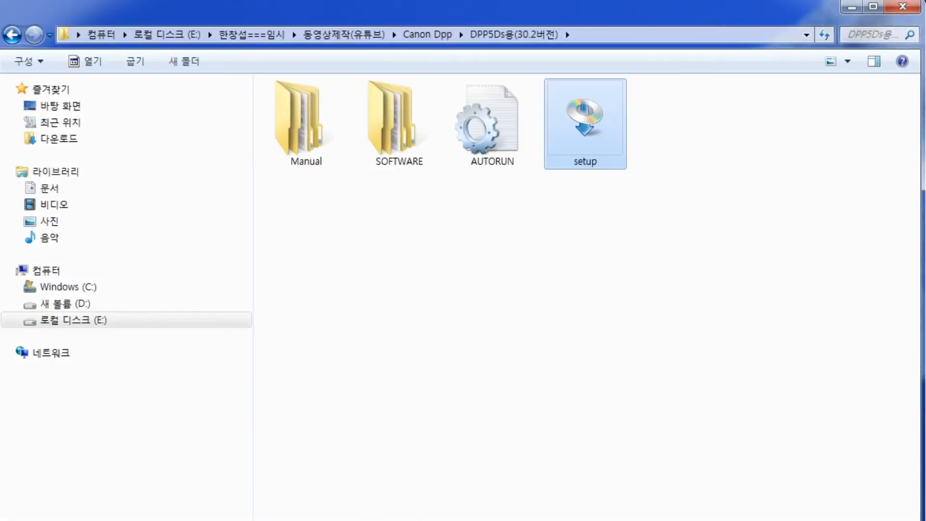
key(BackSpace)
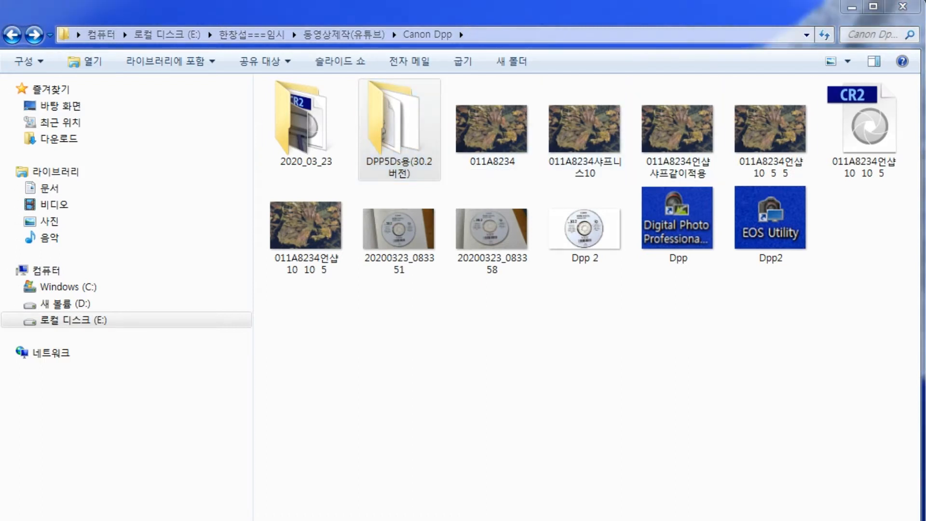
mouse_move(678, 276)
mouse_down()
mouse_move(673, 175)
mouse_move(712, 257)
mouse_move(689, 280)
mouse_up()
mouse_move(788, 267)
mouse_down()
mouse_move(748, 234)
mouse_move(799, 180)
mouse_move(791, 273)
mouse_up()
mouse_move(860, 252)
mouse_down()
mouse_move(911, 193)
mouse_move(888, 257)
mouse_up()
drag(716, 336, 732, 316)
drag(804, 324, 810, 312)
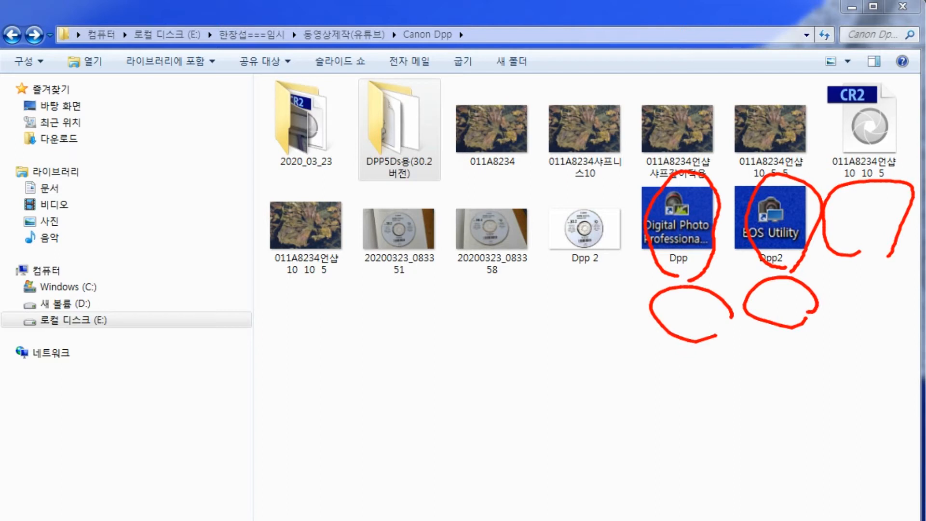
drag(878, 320, 869, 316)
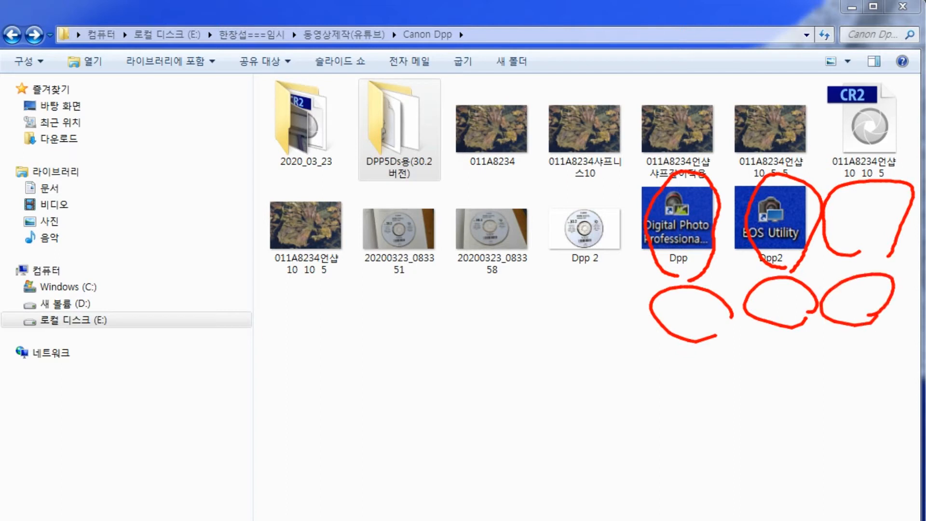
key(Escape)
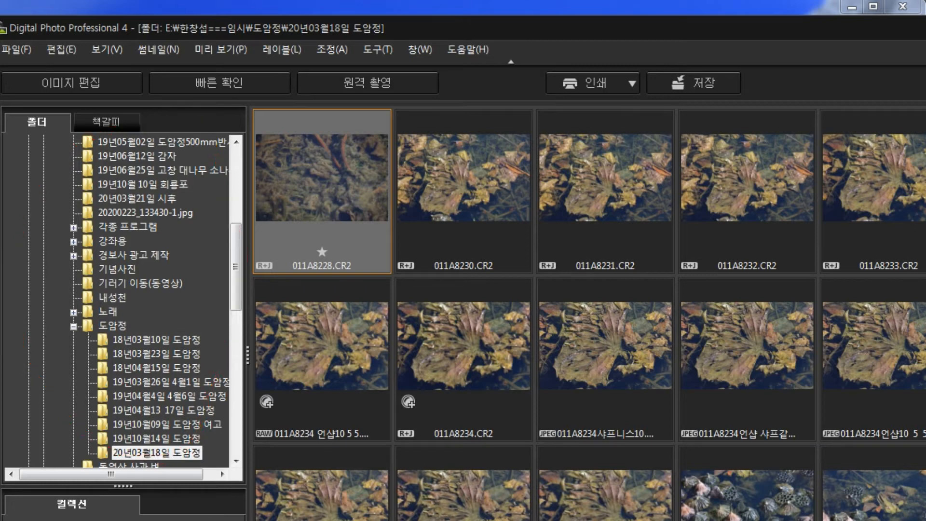
Step: Open the photo 011A8228.CR2 from the 20년03월18일 도암정 folder in the image editing window
drag(236, 266, 235, 285)
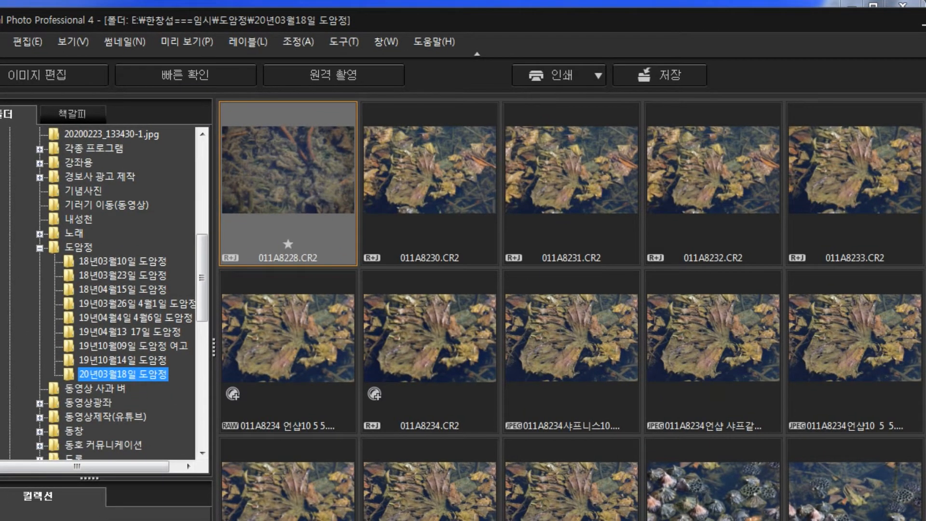
click(73, 41)
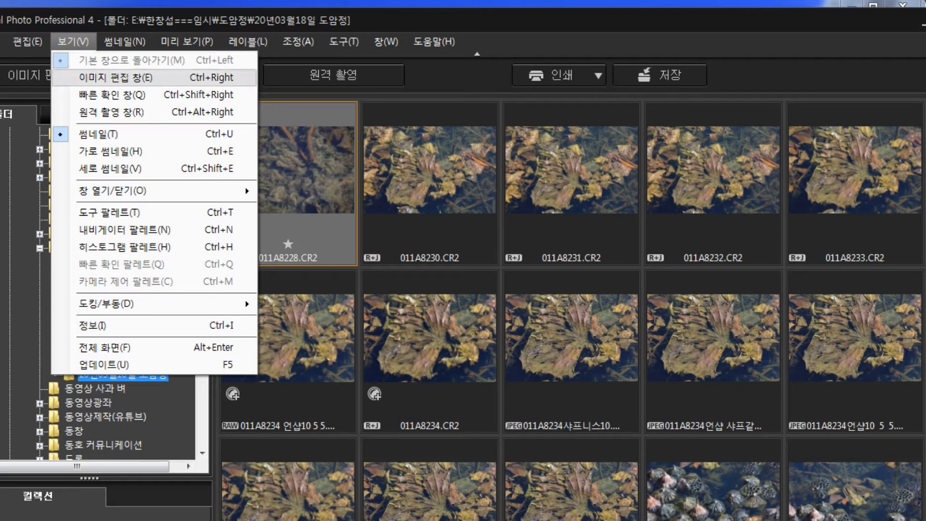
click(116, 77)
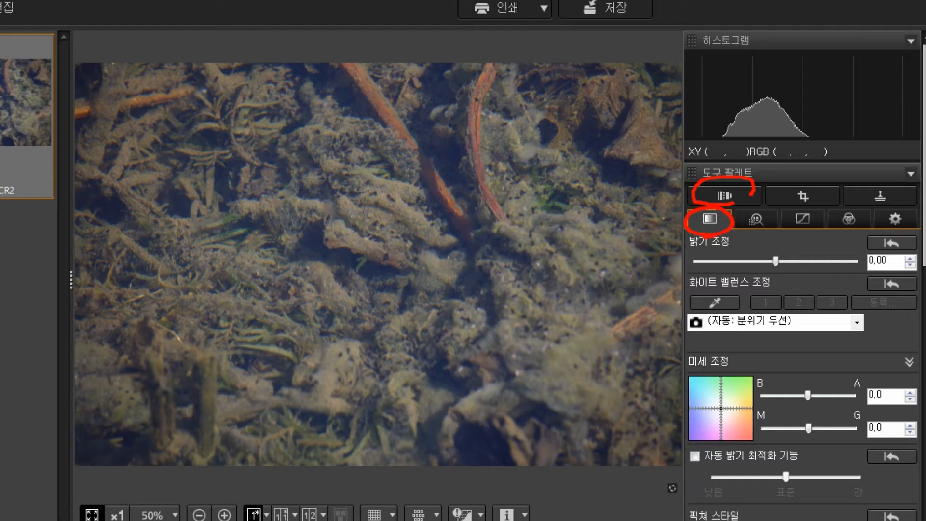
Step: Show the lens correction tools and enable the Digital Lens Optimizer for the photo
click(724, 196)
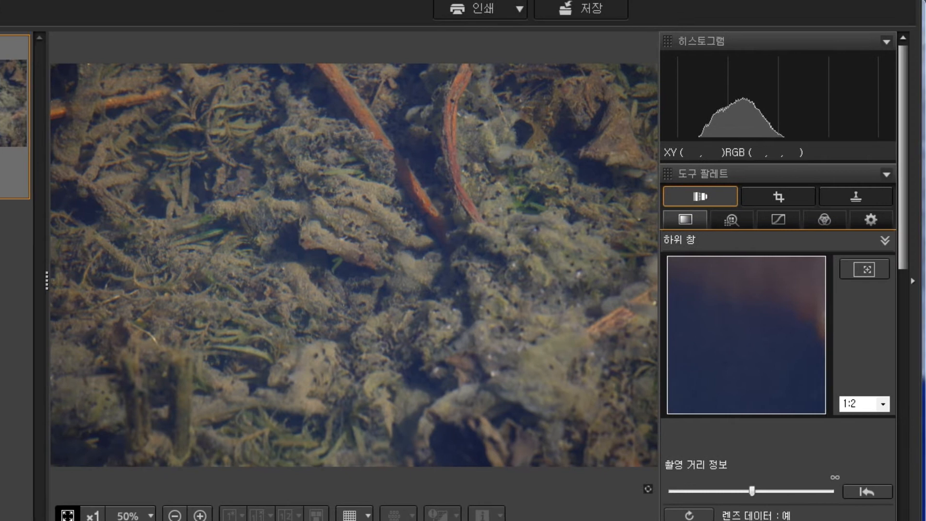
scroll(774, 275, down, 10)
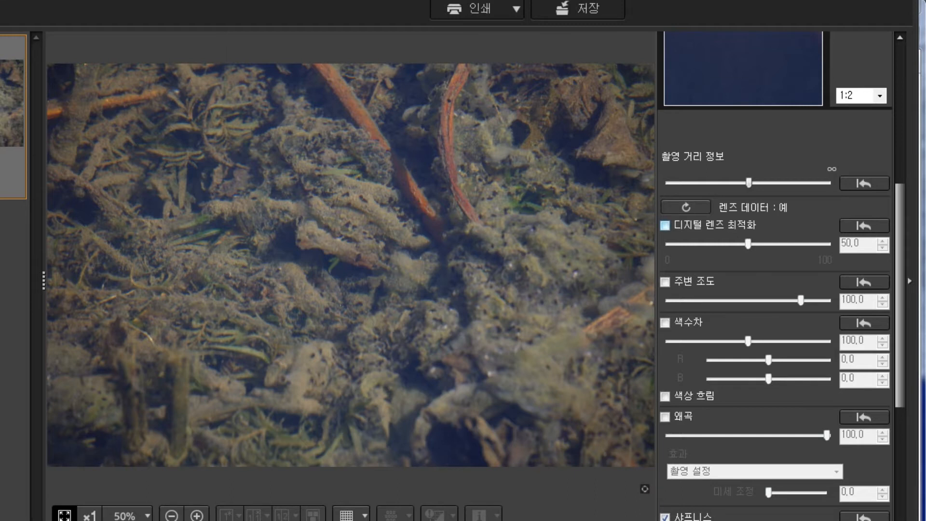
click(665, 225)
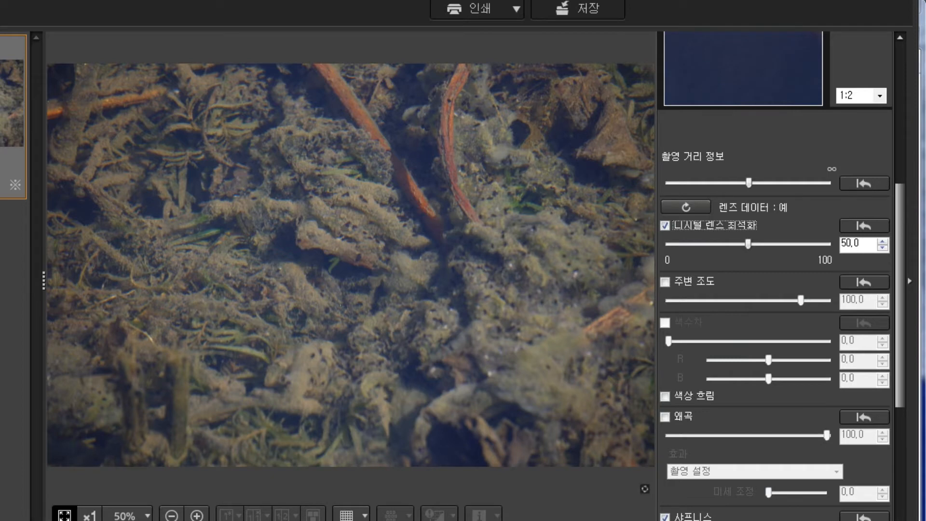
Step: Look through the lens data list for the EF70-300mm F4.5-5.6 DO IS USM lens and cancel without changes
click(686, 207)
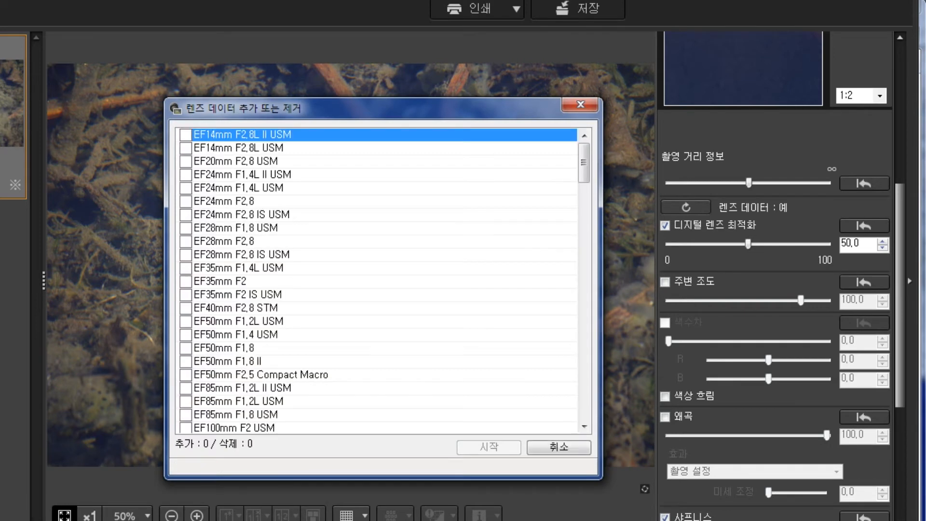
drag(583, 163, 583, 338)
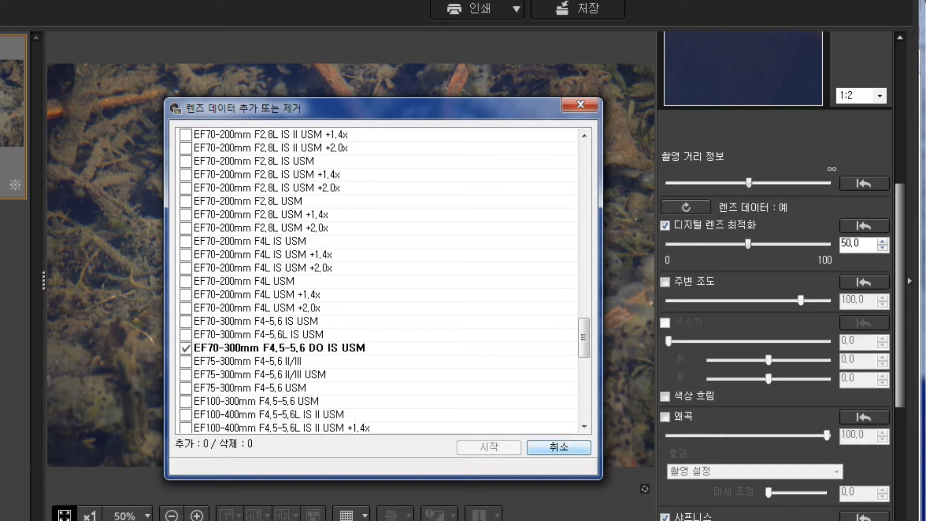
click(563, 448)
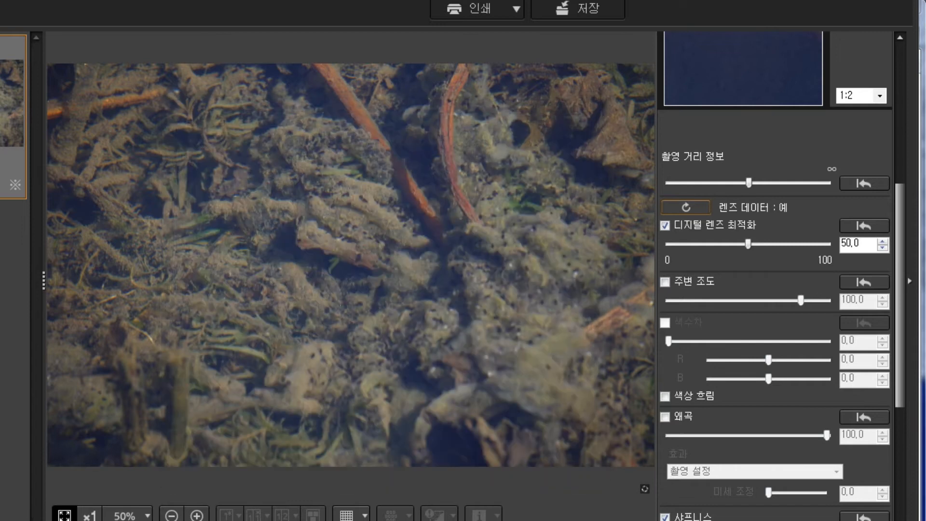
Step: Set the Digital Lens Optimizer strength to 100
drag(748, 244, 828, 244)
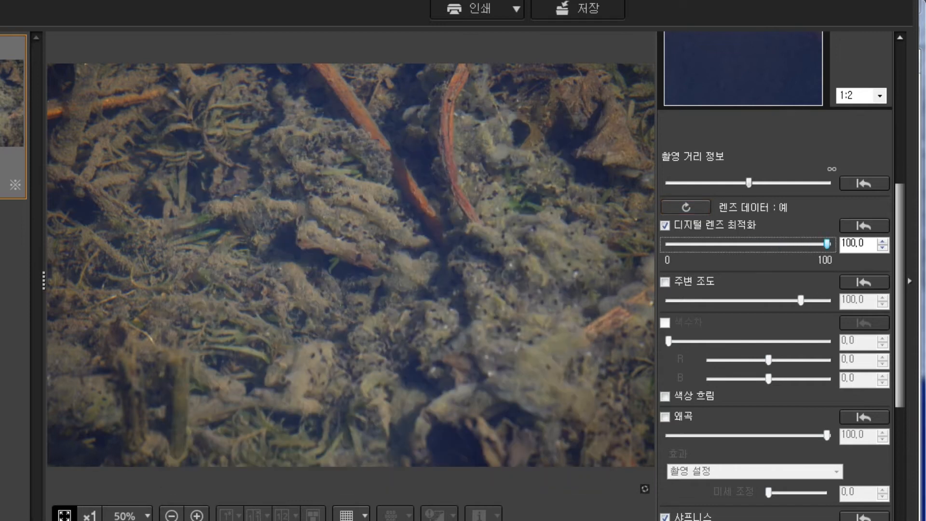
Step: Switch from the lens correction tools to the basic adjustment tools and set the photo's contrast to 1.0
scroll(776, 289, up, 2)
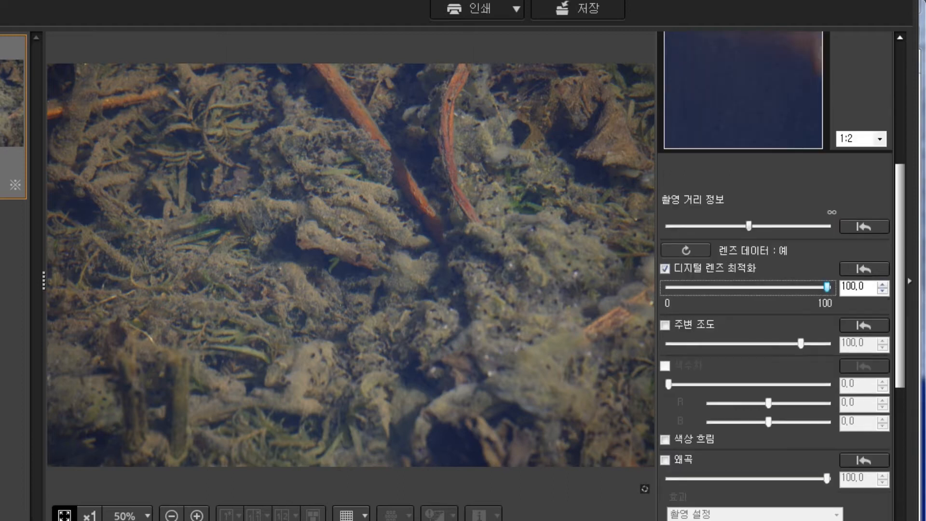
scroll(777, 289, down, 4)
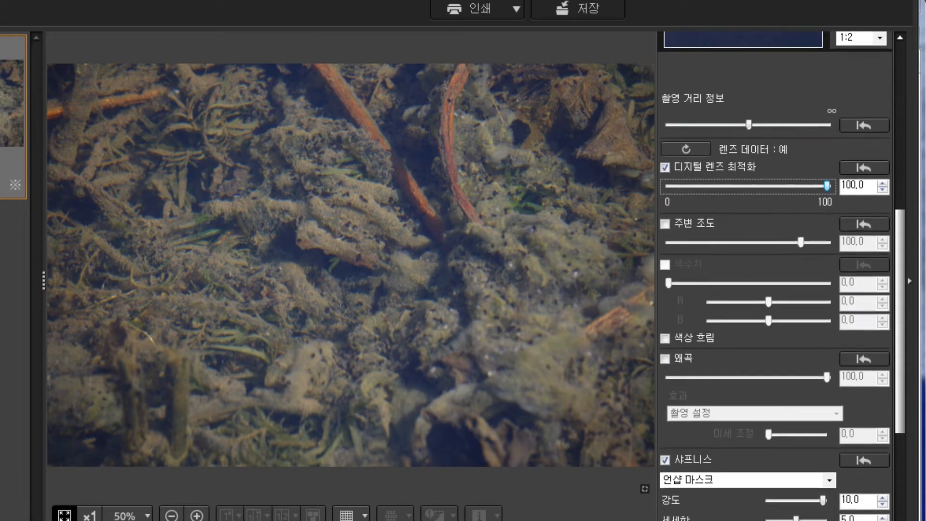
scroll(777, 289, up, 5)
scroll(777, 275, up, 5)
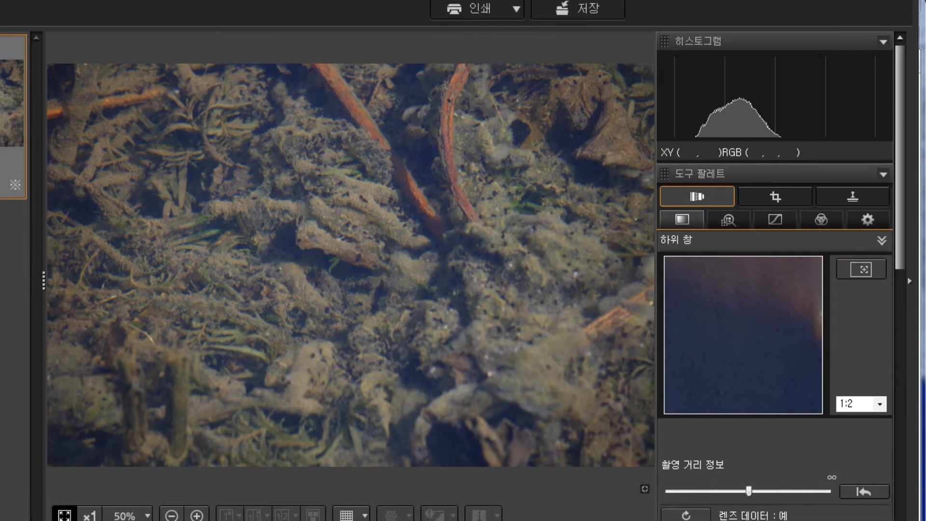
click(682, 220)
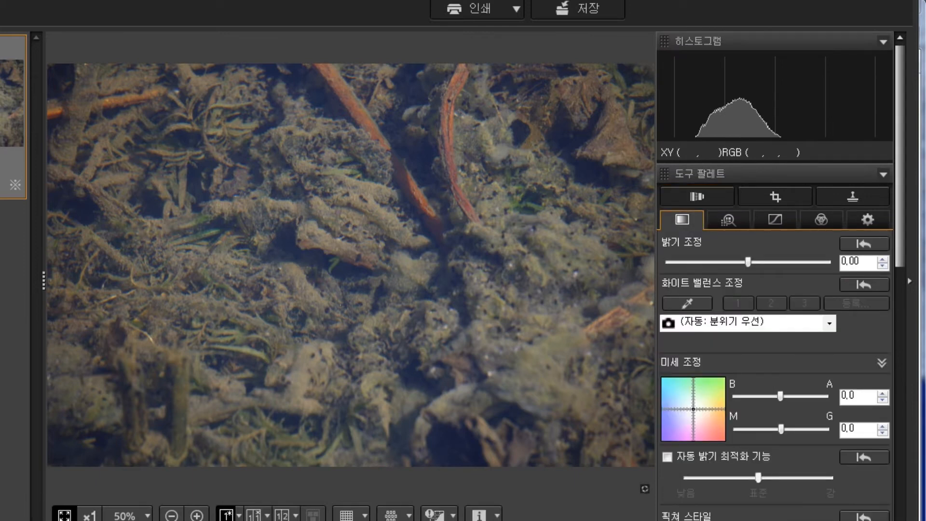
scroll(777, 275, down, 5)
scroll(776, 275, down, 1)
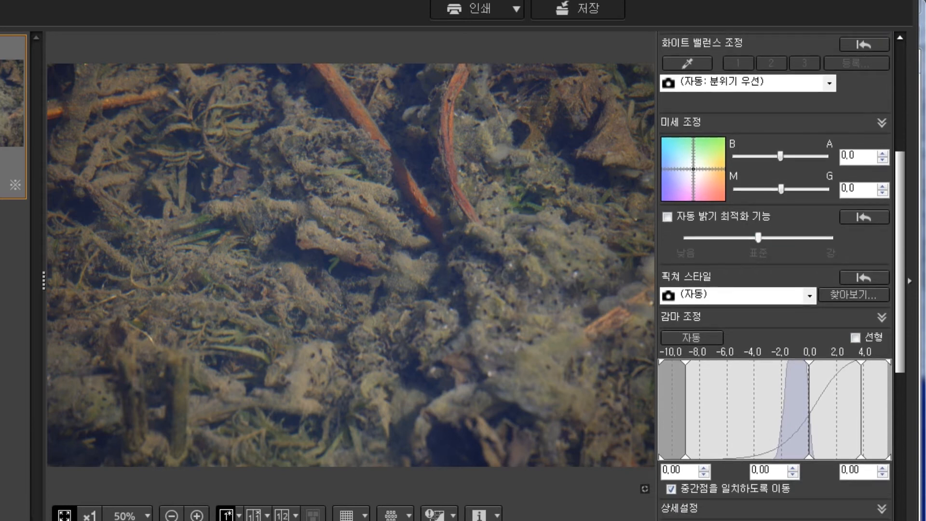
scroll(775, 275, down, 5)
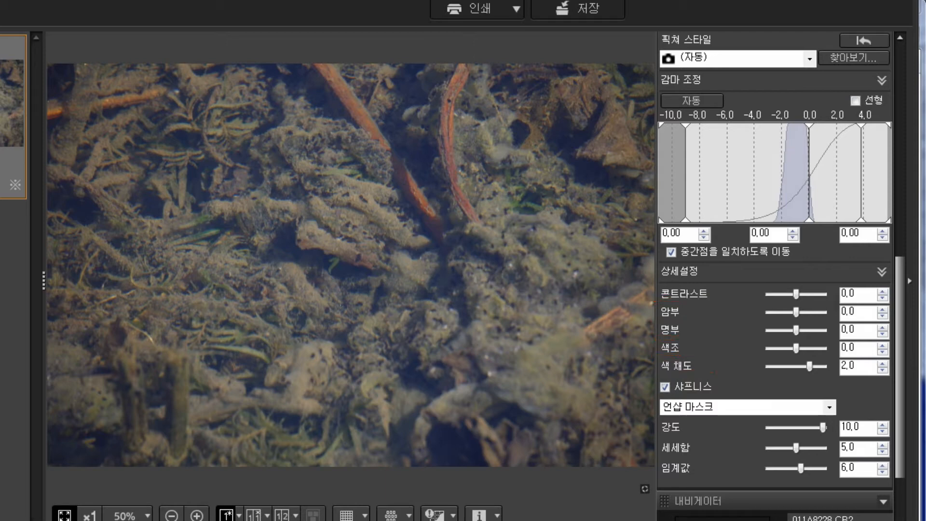
drag(796, 294, 802, 295)
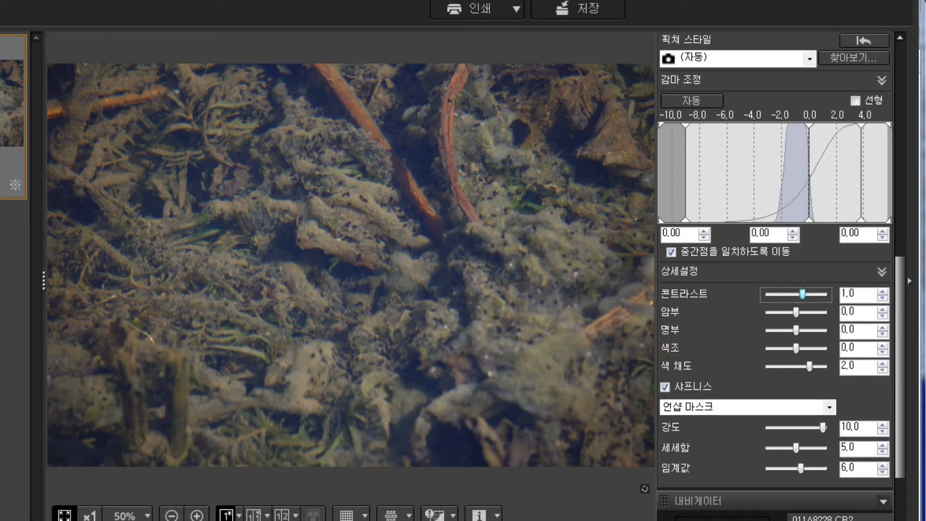
mouse_move(809, 367)
mouse_down()
mouse_move(796, 366)
mouse_move(810, 367)
mouse_up()
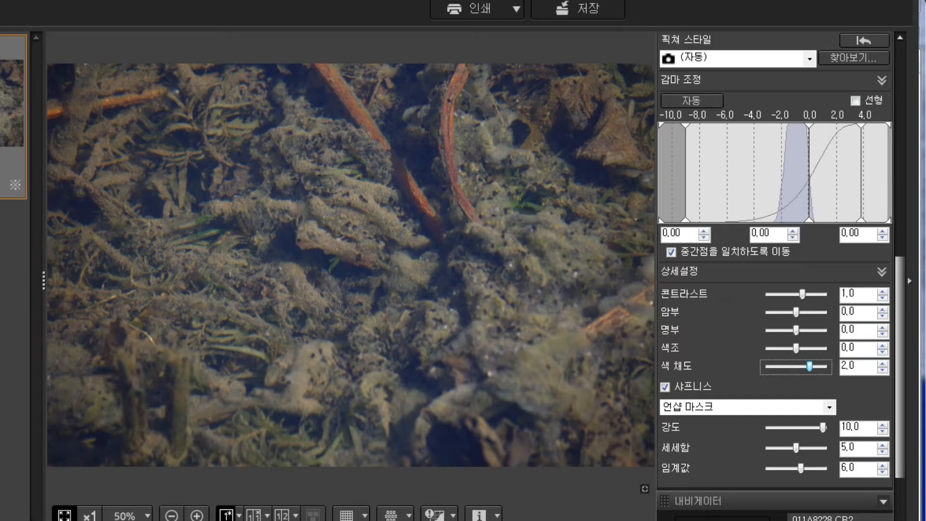
Step: Try an unsharp mask strength of 0 for the photo and set the strength back to 10
scroll(775, 275, down, 3)
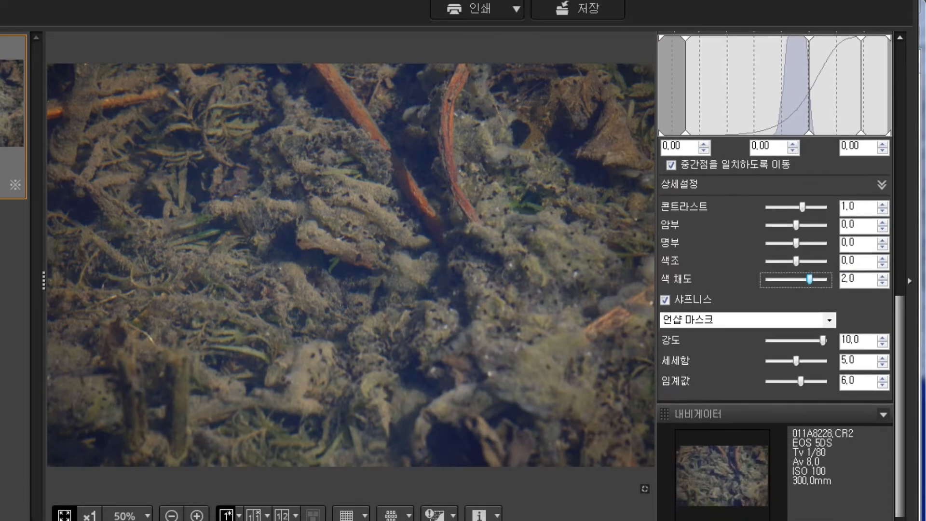
scroll(775, 275, up, 10)
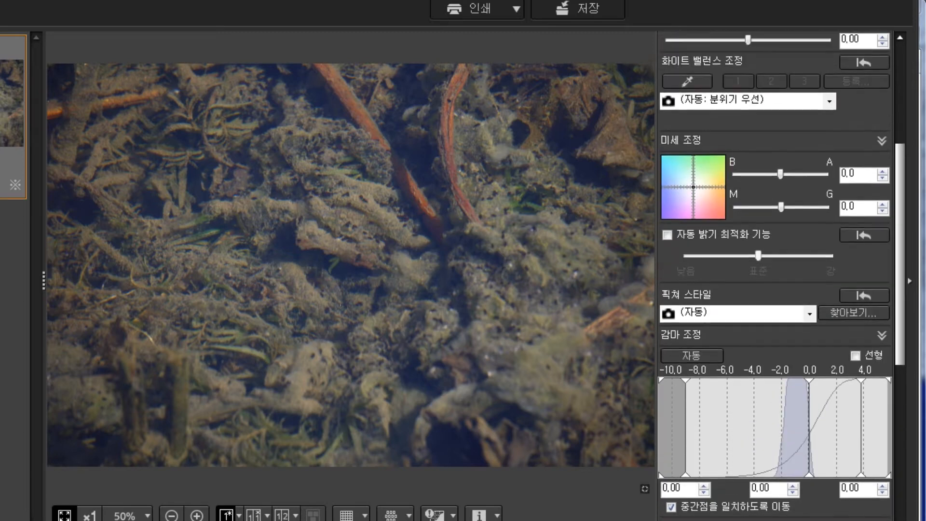
scroll(774, 275, up, 6)
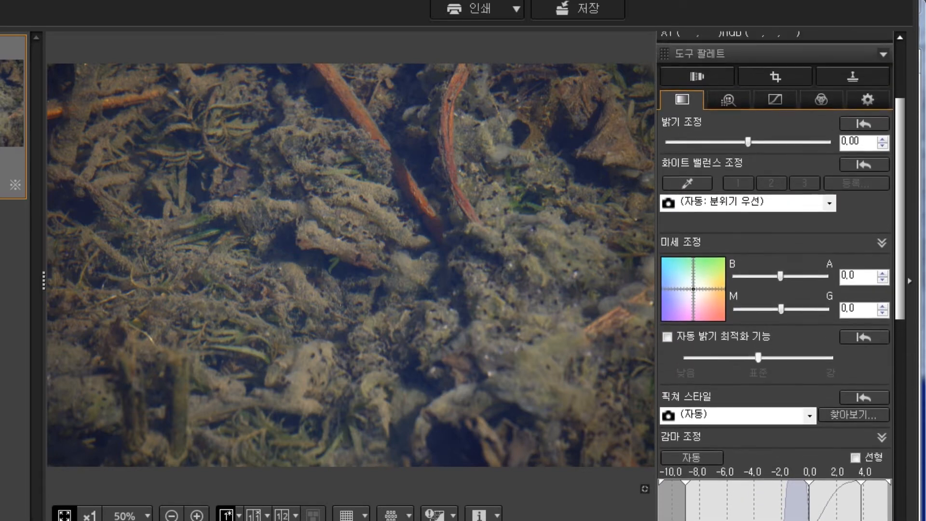
click(697, 97)
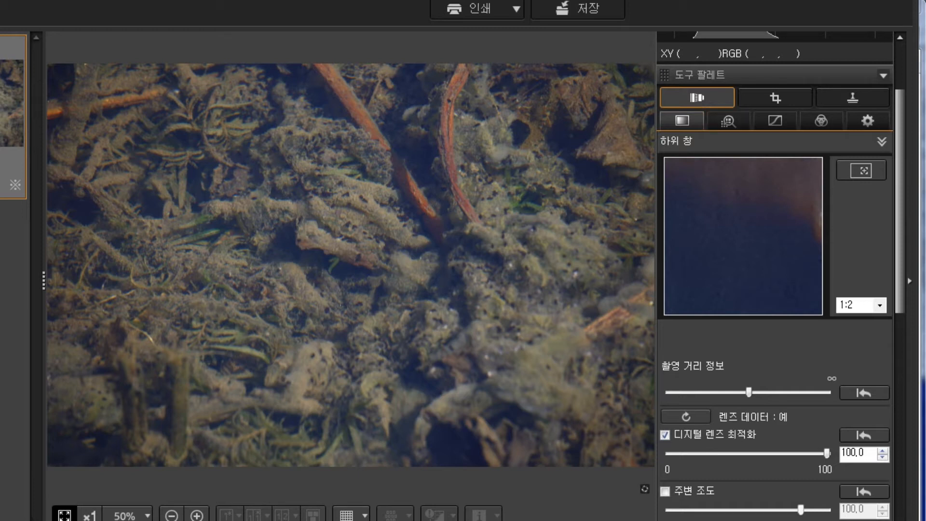
click(698, 97)
drag(900, 193, 900, 401)
drag(823, 341, 769, 341)
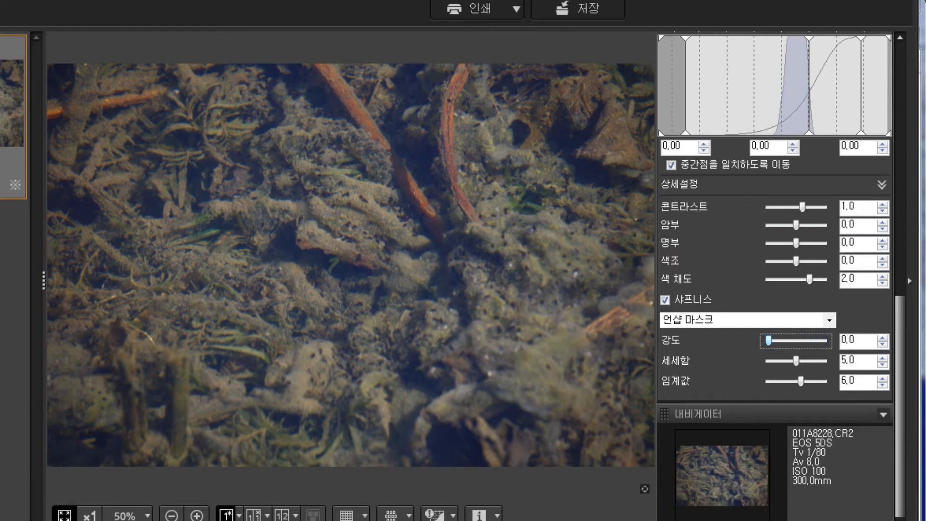
drag(769, 341, 768, 341)
drag(768, 340, 823, 341)
Step: Change the sharpening type to 샤프니스 and set its strength to 10
click(675, 321)
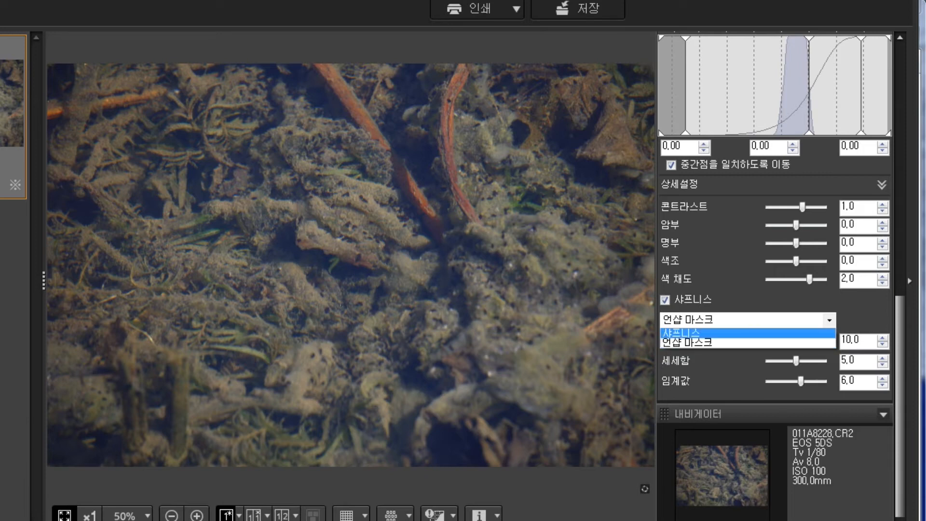
click(681, 333)
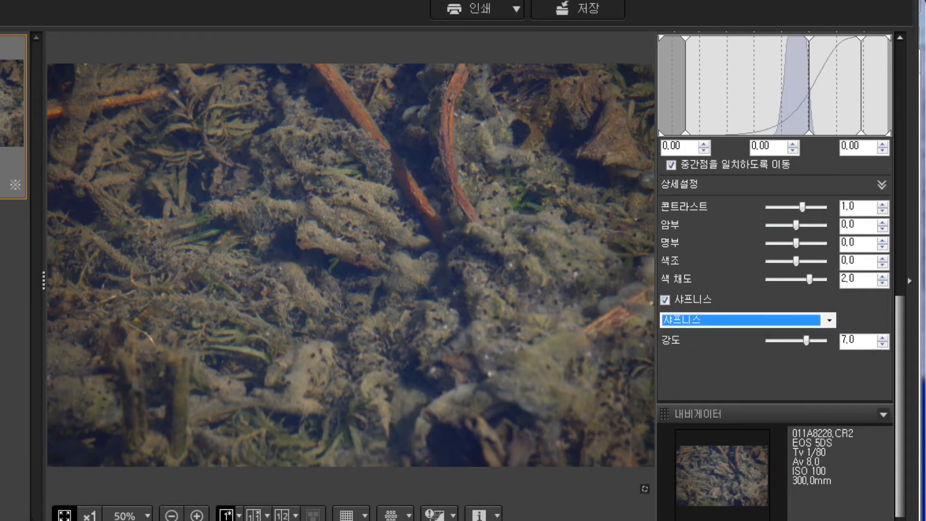
drag(807, 340, 823, 340)
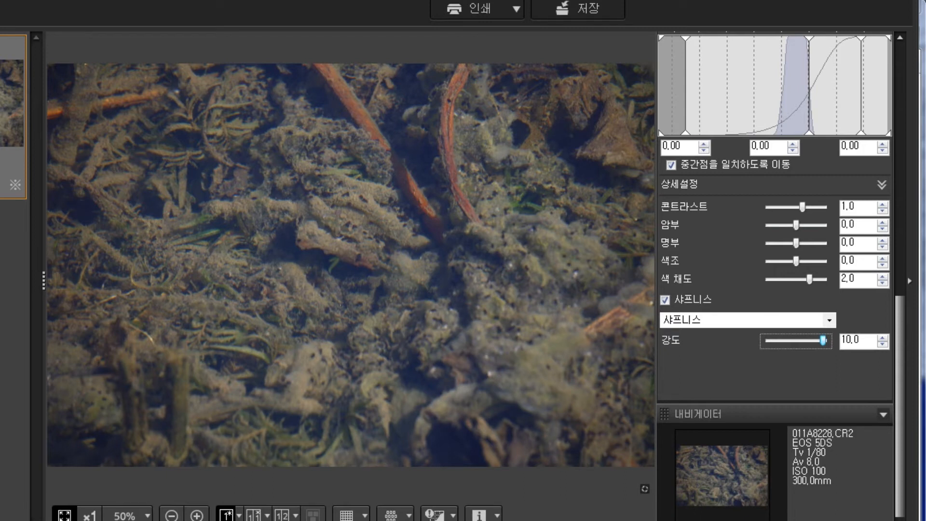
Step: Set the sharpening type to 언샵 마스크 (unsharp mask) and its fineness (세세함) to 6.0
click(714, 320)
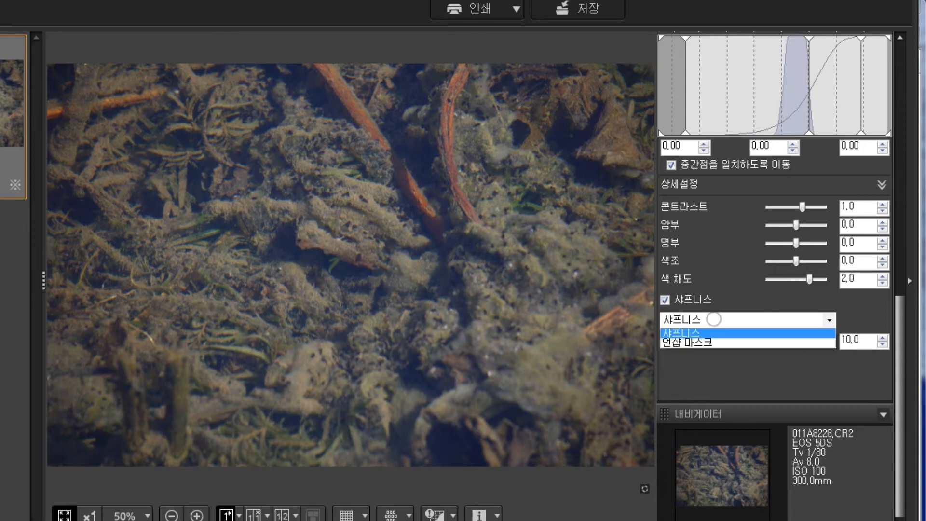
click(713, 341)
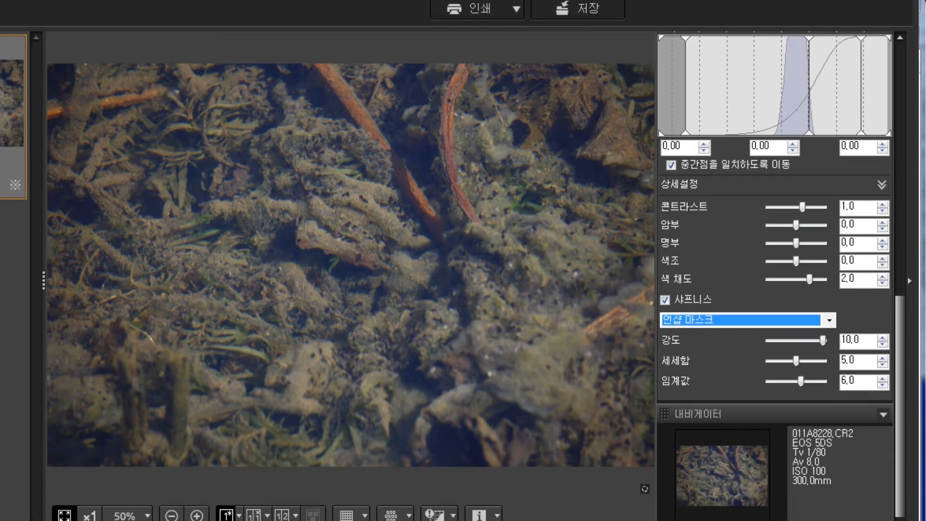
mouse_move(796, 361)
mouse_down()
mouse_move(823, 360)
mouse_move(801, 361)
mouse_up()
click(802, 381)
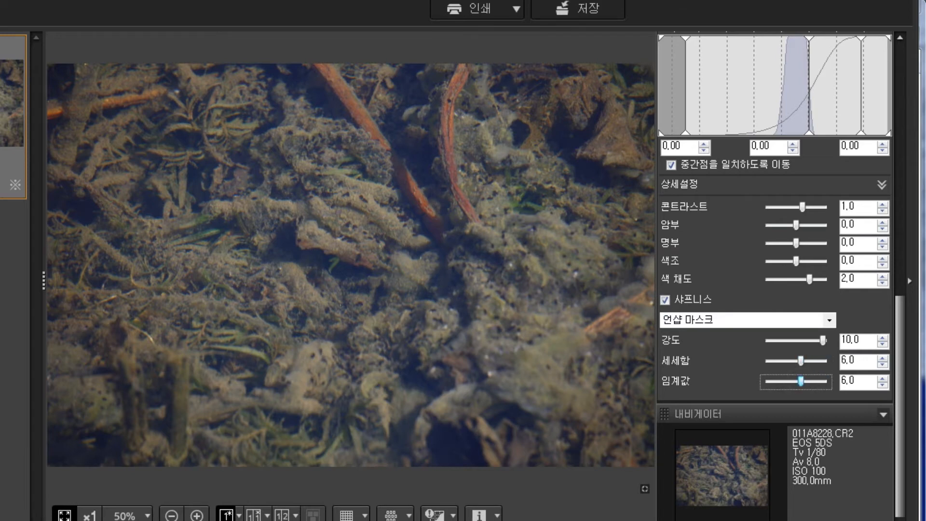
Step: Show the lens correction tools for the photo again
scroll(801, 382, up, 10)
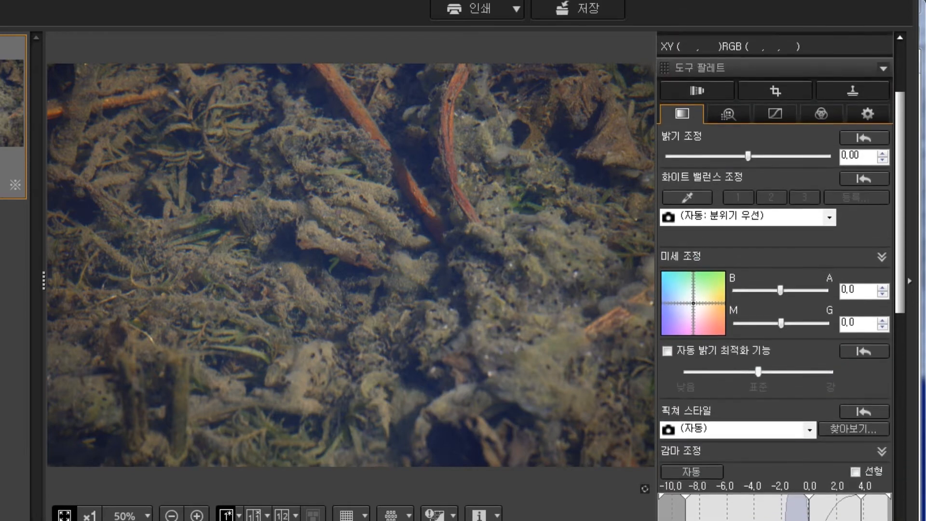
scroll(697, 150, up, 3)
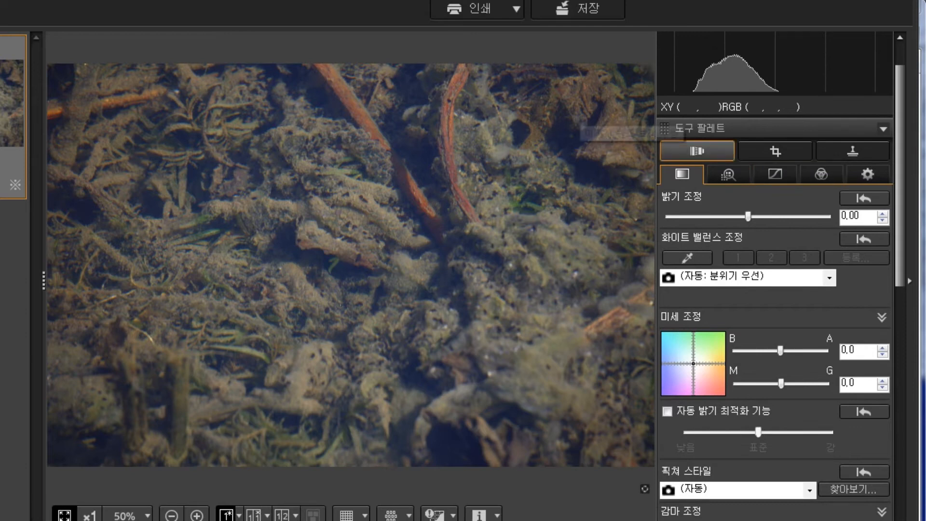
click(697, 151)
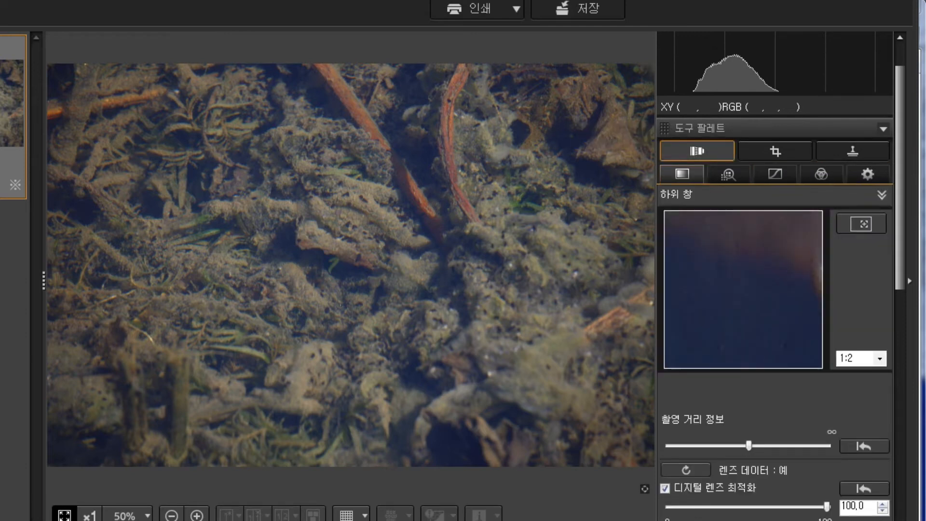
mouse_move(752, 343)
mouse_down()
mouse_move(776, 246)
mouse_move(774, 293)
mouse_up()
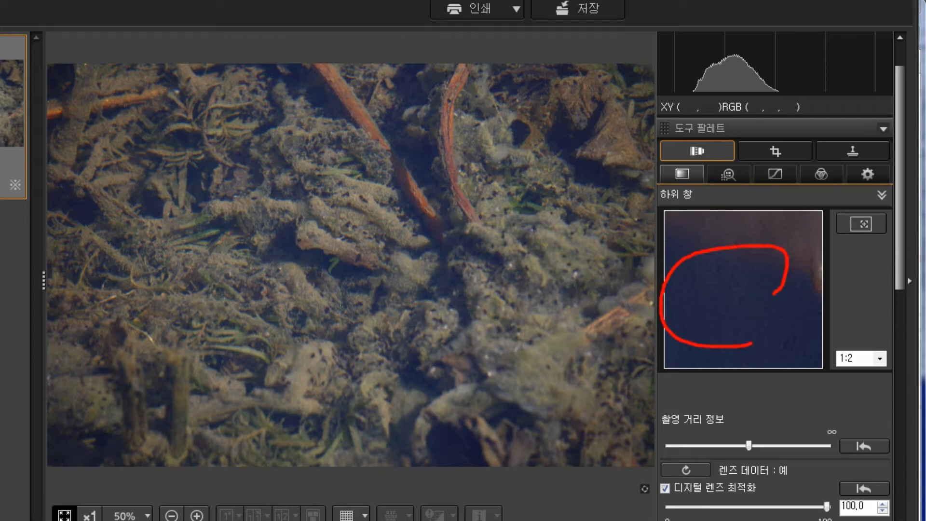
drag(695, 154, 704, 153)
mouse_move(765, 338)
mouse_down()
mouse_move(743, 253)
mouse_move(750, 332)
mouse_up()
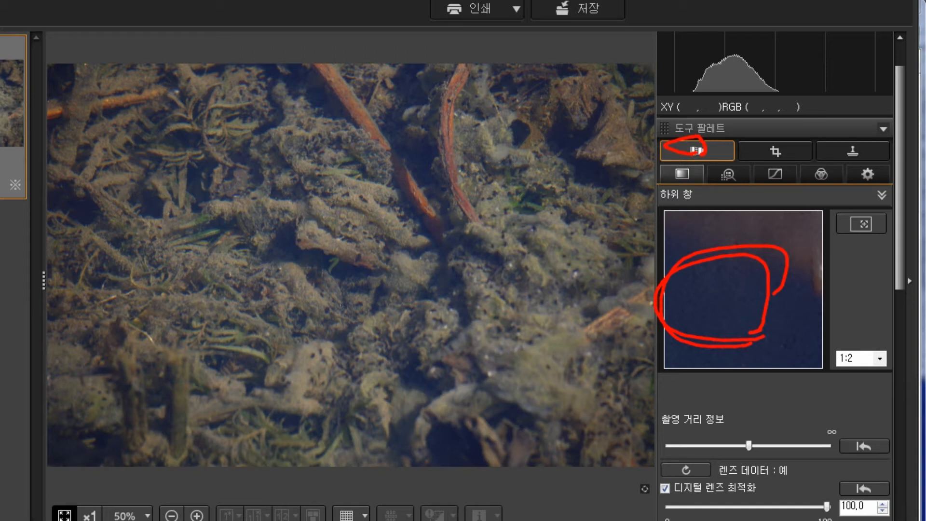
key(e)
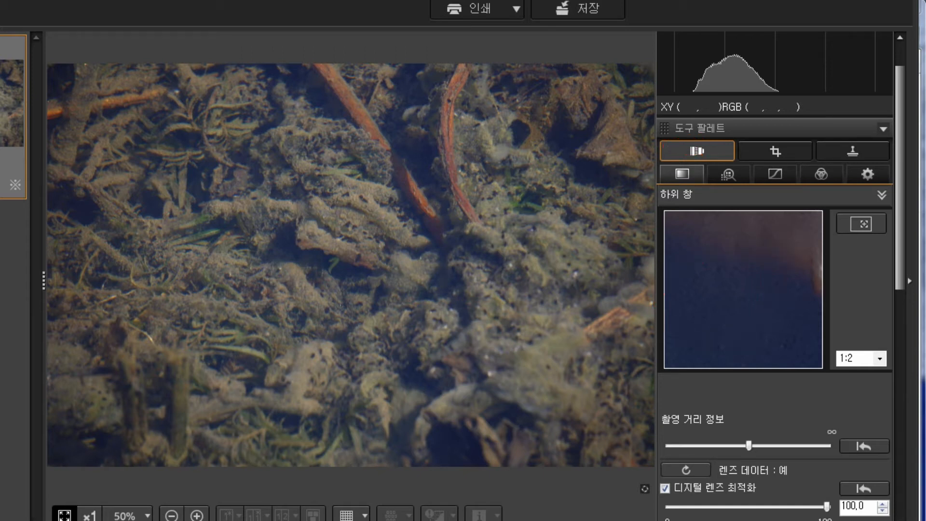
Step: Lower the unsharp mask strength (강도) within the lens correction tools
scroll(777, 275, down, 5)
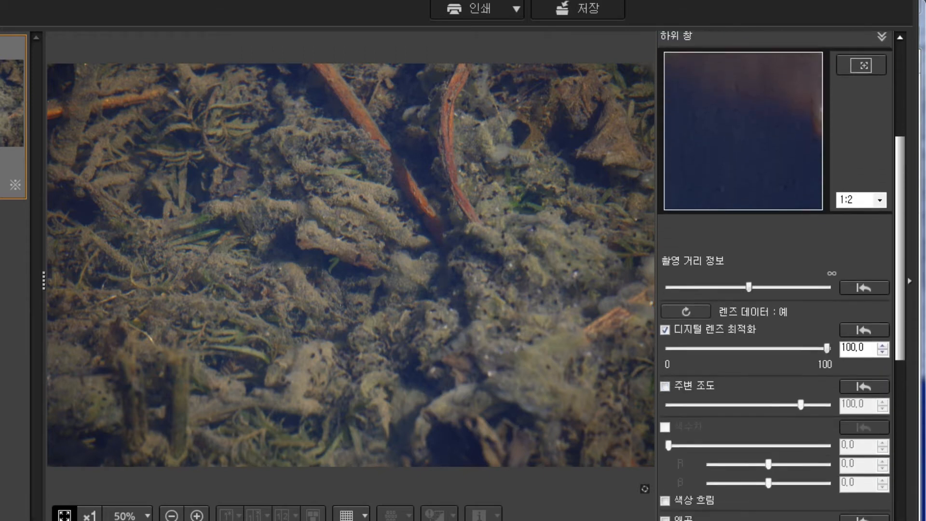
scroll(776, 275, down, 4)
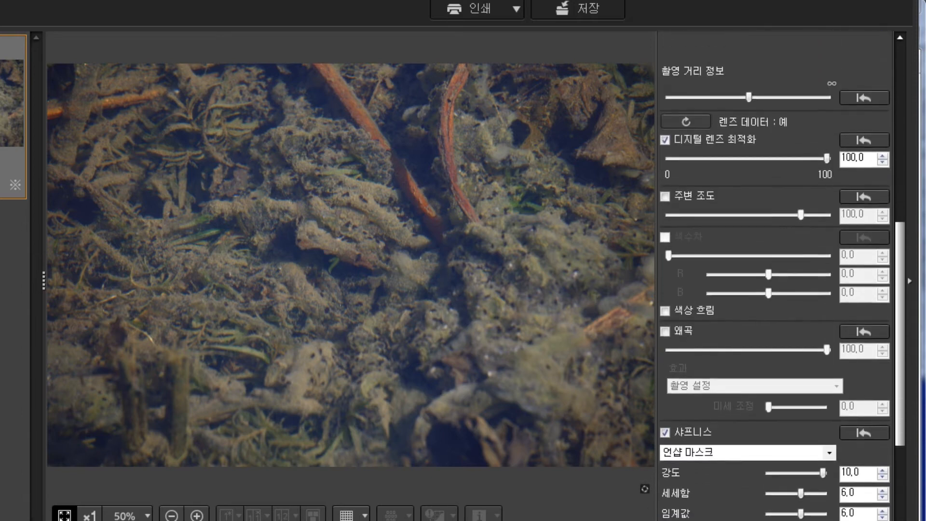
scroll(777, 275, down, 1)
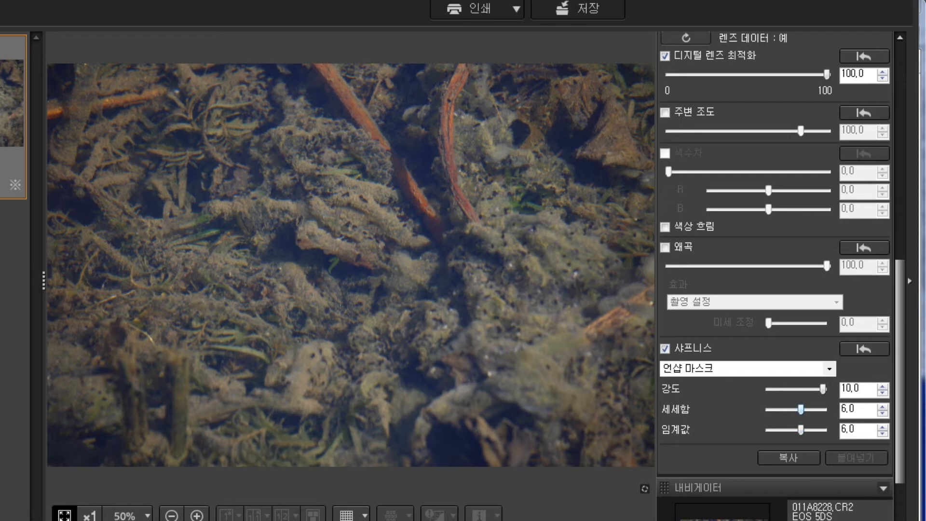
drag(800, 409, 817, 389)
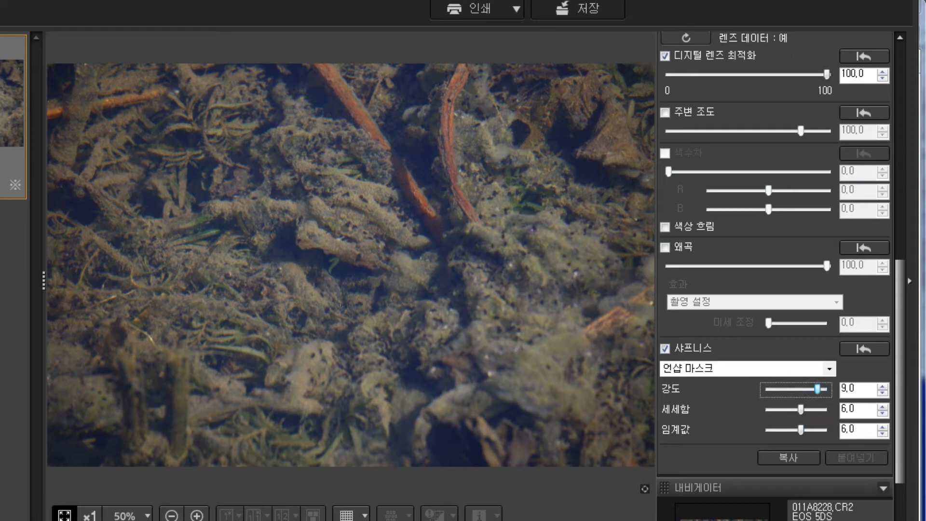
drag(818, 389, 806, 389)
drag(901, 393, 900, 228)
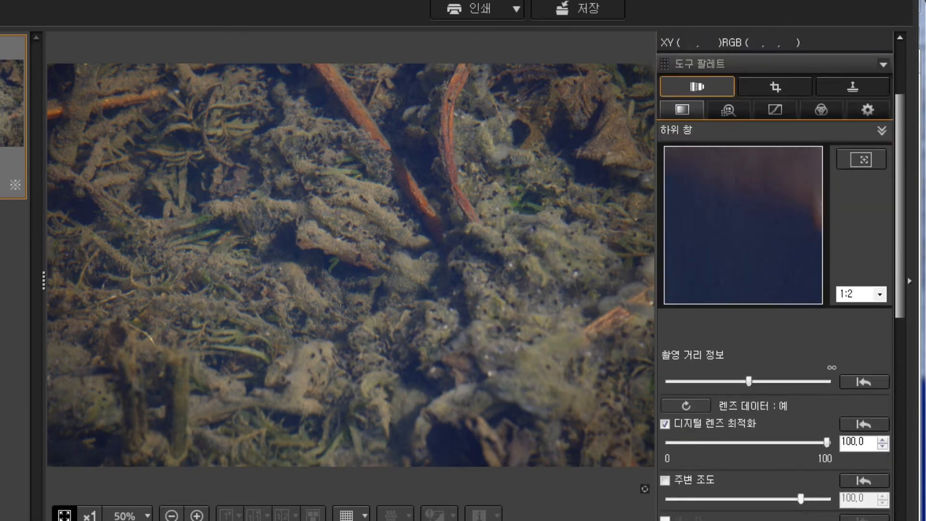
mouse_move(761, 258)
mouse_down()
mouse_move(682, 198)
mouse_move(677, 220)
mouse_move(694, 257)
mouse_up()
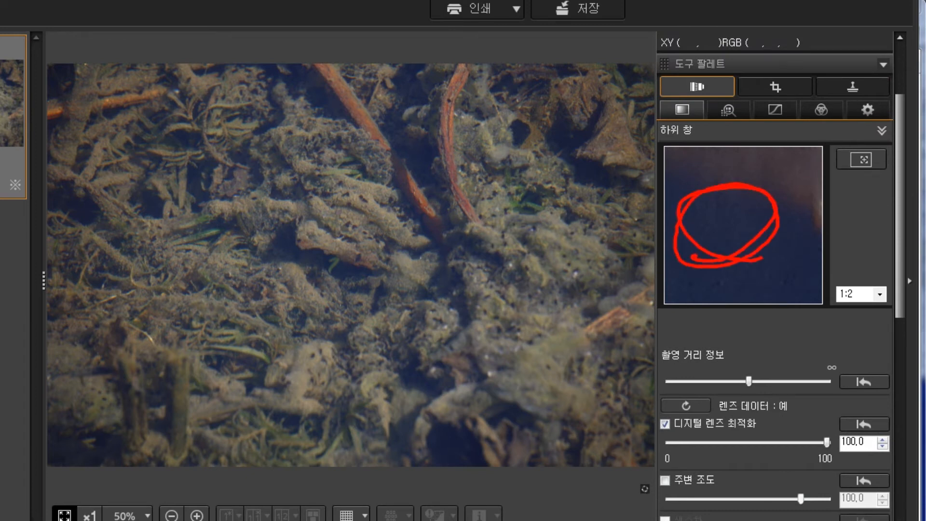
key(Escape)
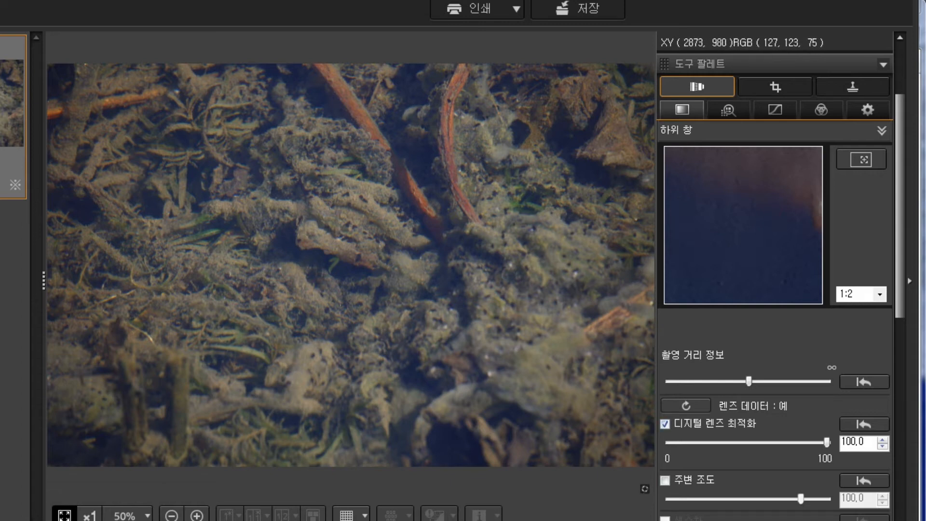
Step: Copy the edit recipe of 011A8228.CR2 and return to the folder's thumbnail view
right_click(184, 92)
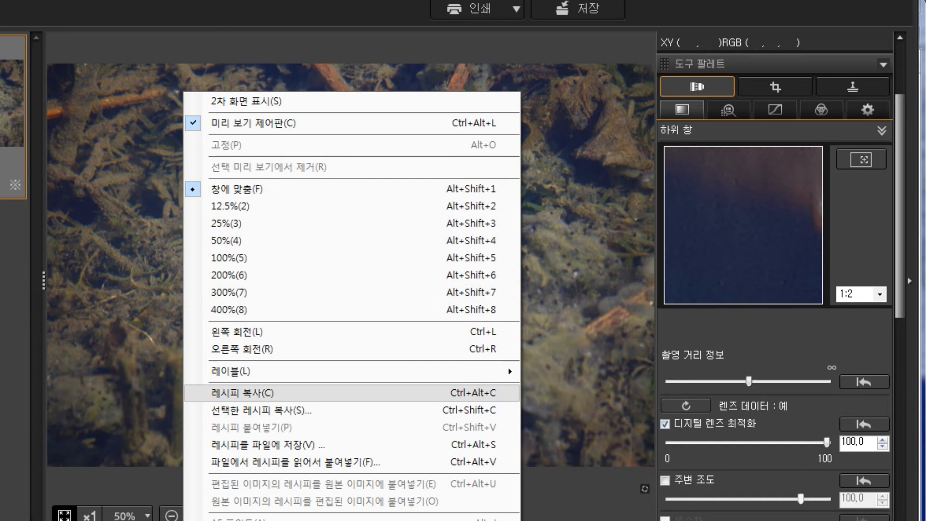
click(285, 393)
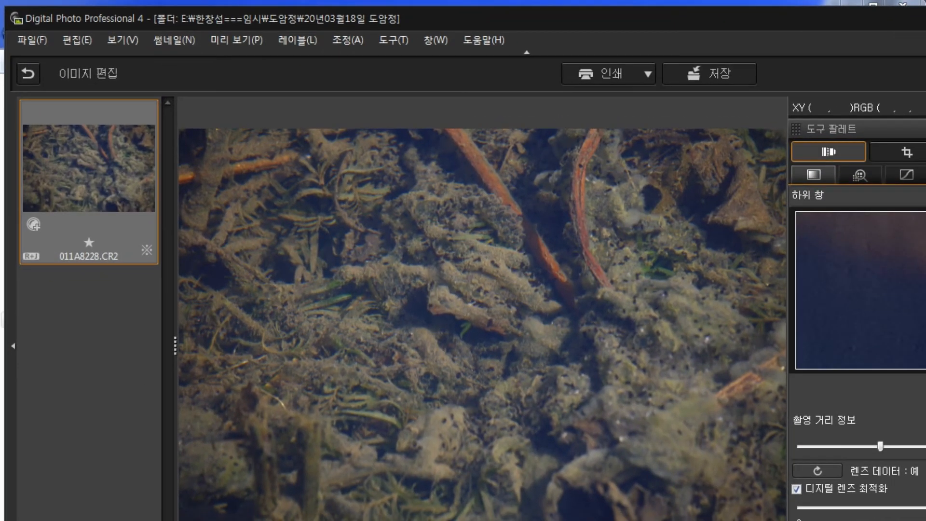
click(28, 73)
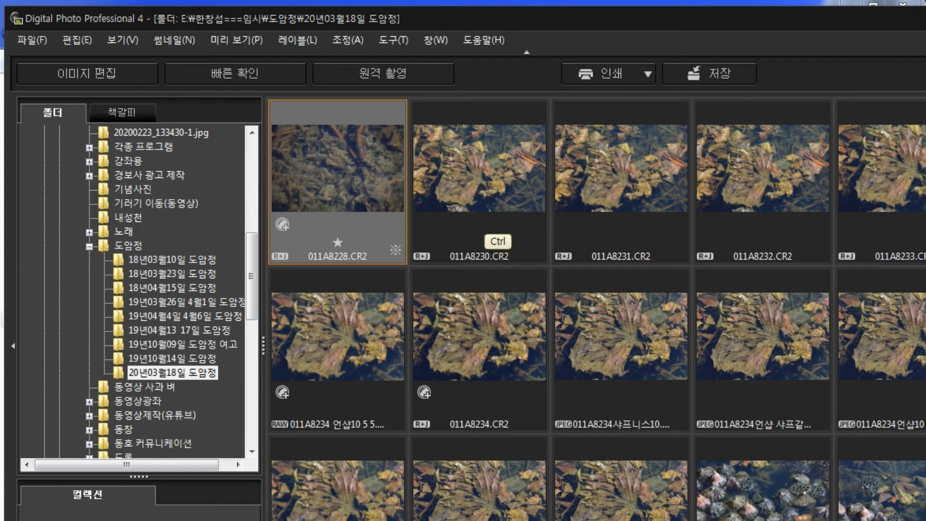
Step: Add 011A8230.CR2 to 011A8233.CR2, 011A8234.CR2 and the two JPEG versions next to it to the photo selection
ctrl+click(513, 226)
ctrl+click(609, 224)
ctrl+click(757, 217)
ctrl+click(876, 221)
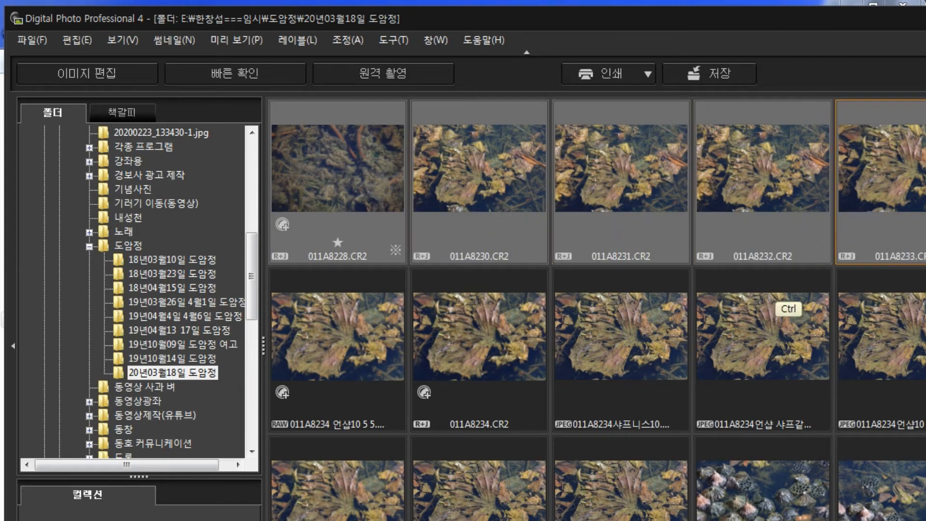
ctrl+click(762, 341)
ctrl+click(611, 351)
ctrl+click(470, 354)
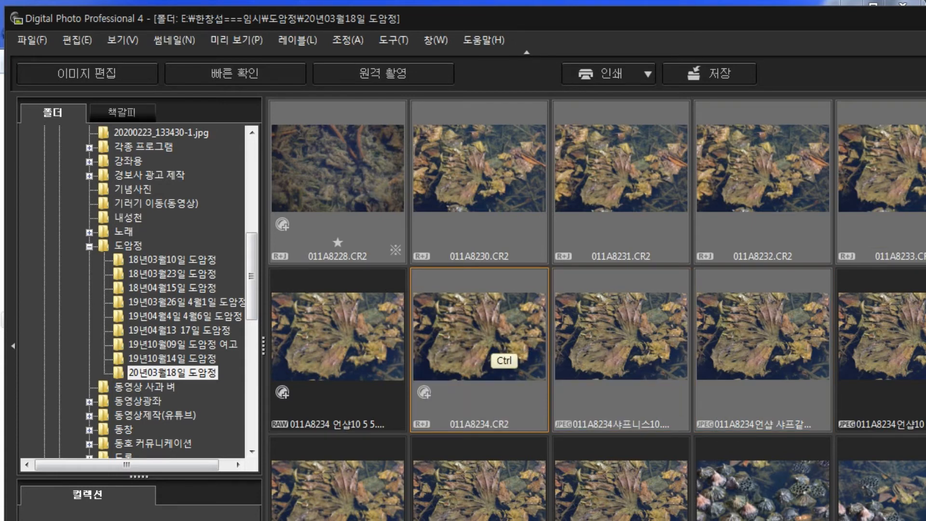
Step: Reduce the selection to 011A8228.CR2 and 011A8230.CR2 and paste the copied recipe onto them
ctrl+click(483, 357)
ctrl+click(611, 356)
ctrl+click(728, 348)
ctrl+click(883, 227)
ctrl+click(755, 227)
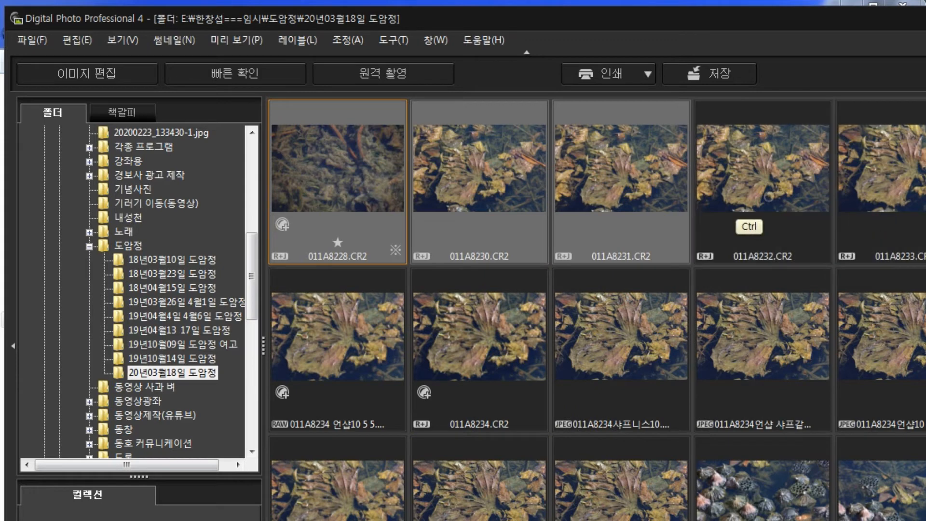
ctrl+click(611, 227)
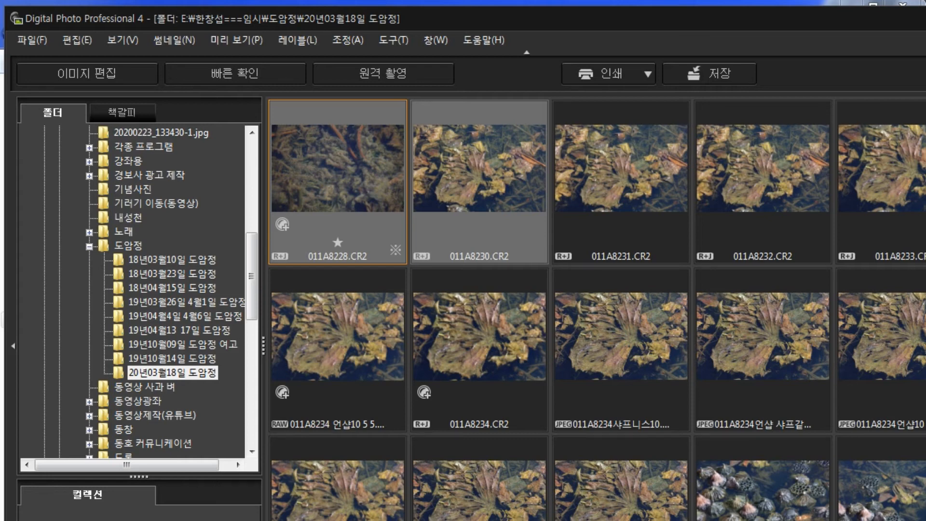
right_click(479, 153)
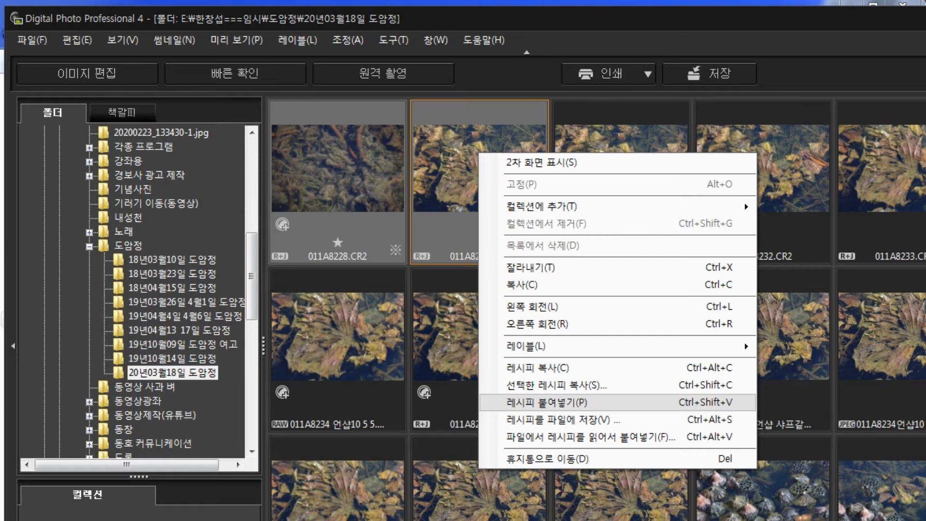
click(545, 402)
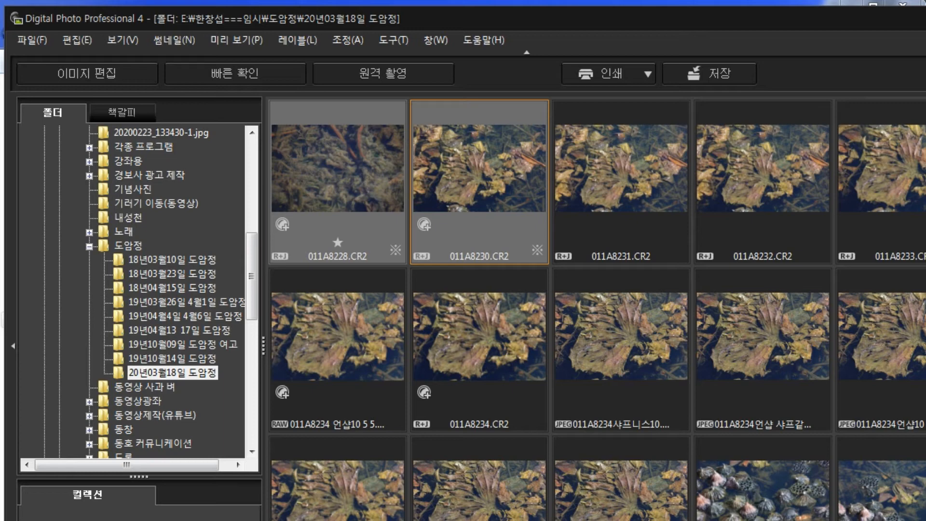
Step: Open the batch save settings for the two selected photos and examine the destination folder, image size and quality options
click(709, 73)
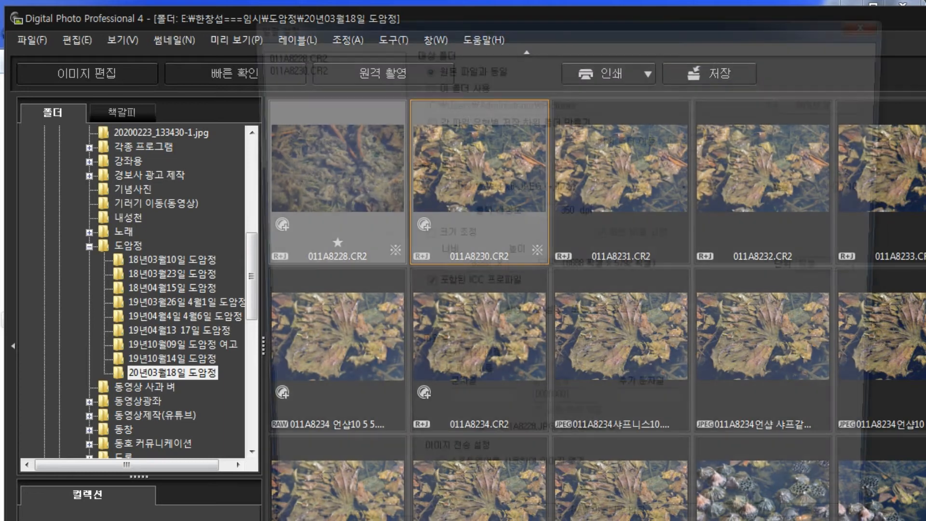
drag(603, 23, 518, 28)
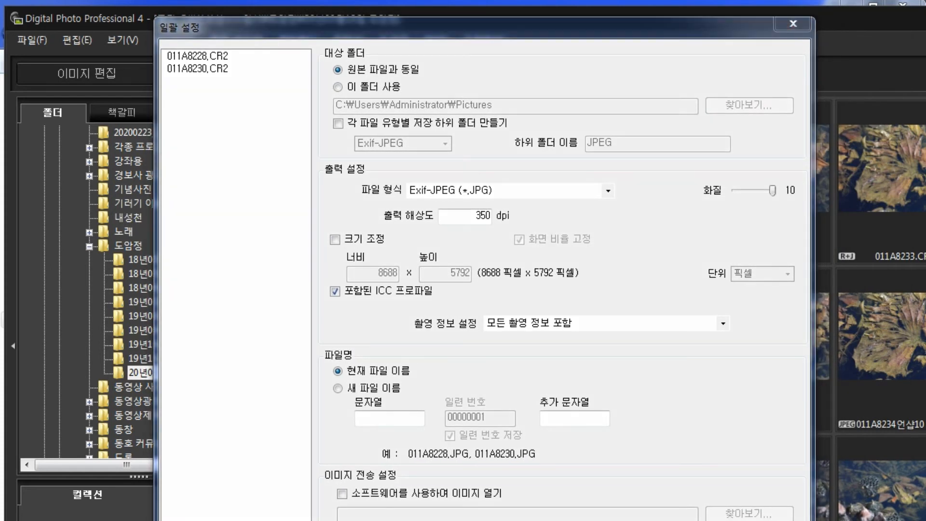
mouse_move(382, 92)
mouse_down()
mouse_move(447, 150)
mouse_move(401, 99)
mouse_up()
mouse_move(314, 77)
mouse_down()
mouse_move(419, 74)
mouse_move(427, 60)
mouse_move(340, 57)
mouse_move(319, 72)
mouse_move(330, 73)
mouse_up()
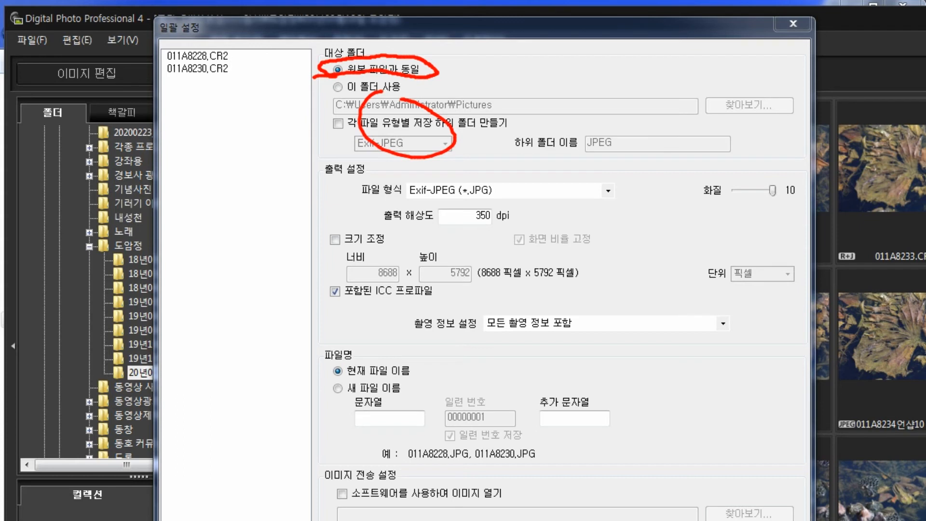
drag(331, 211, 337, 240)
mouse_move(393, 255)
mouse_down()
mouse_move(411, 275)
mouse_move(490, 283)
mouse_up()
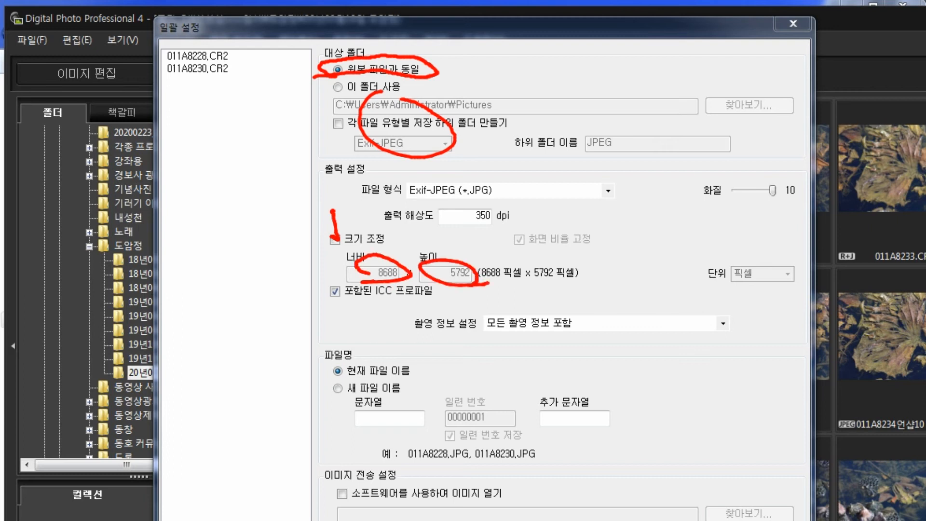
drag(317, 234, 410, 276)
mouse_move(776, 202)
mouse_down()
mouse_move(689, 181)
mouse_move(796, 195)
mouse_move(745, 215)
mouse_move(702, 175)
mouse_move(791, 196)
mouse_move(724, 217)
mouse_move(760, 173)
mouse_up()
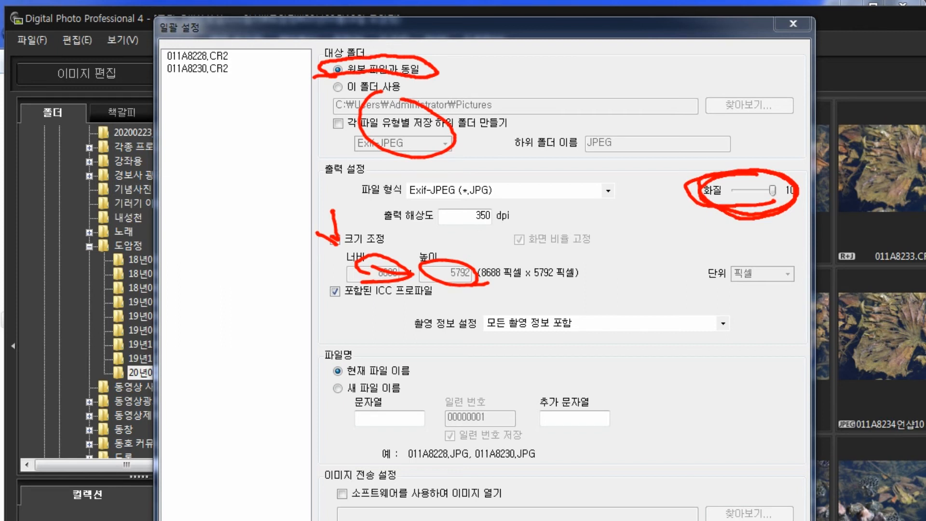
mouse_move(699, 204)
mouse_down()
mouse_move(738, 168)
mouse_move(779, 216)
mouse_move(723, 212)
mouse_up()
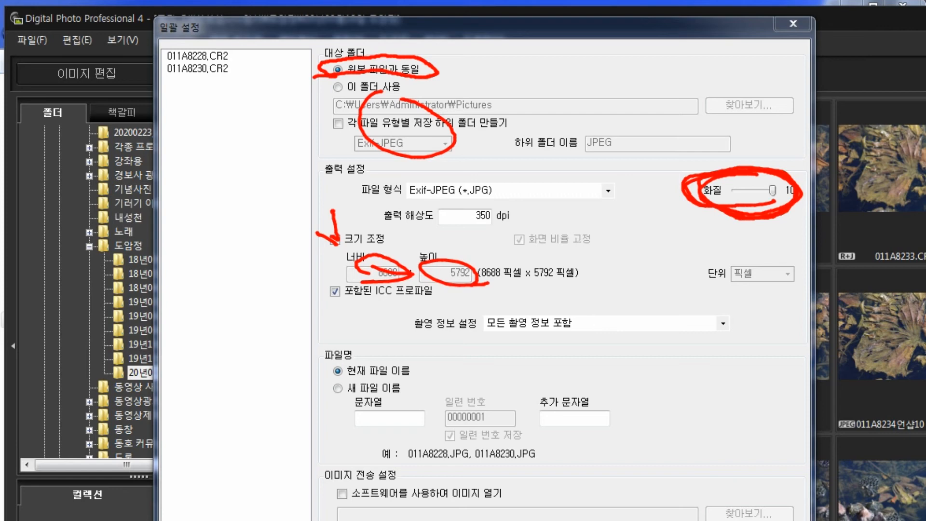
key(e)
Step: Try to run the batch save into the originals' folder with the current file names
drag(483, 27, 476, 0)
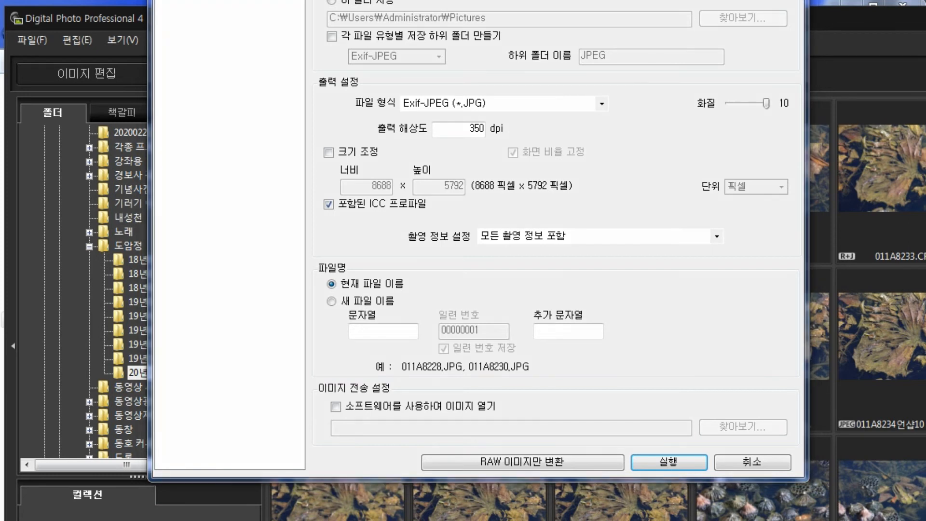
drag(339, 289, 433, 291)
mouse_move(328, 309)
mouse_down()
mouse_move(389, 309)
mouse_move(405, 297)
mouse_move(316, 297)
mouse_move(340, 311)
mouse_up()
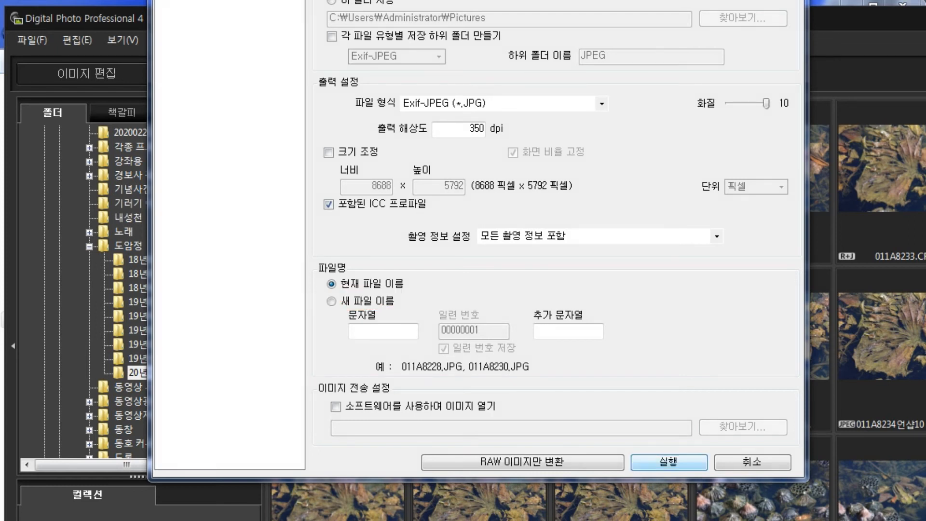
key(Return)
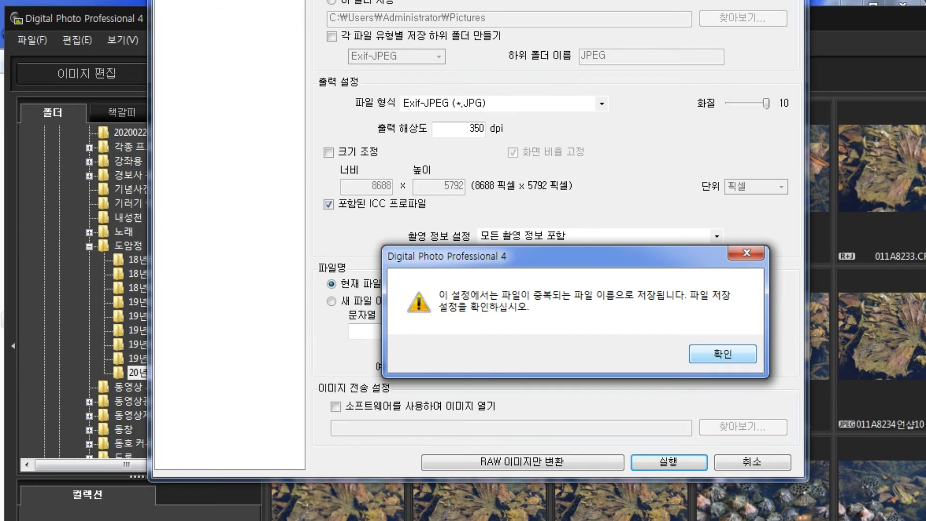
key(Return)
Step: Set the batch destination to the desktop's 반디캠 folder and run the conversion to Exif-JPEG
drag(473, 0, 463, 36)
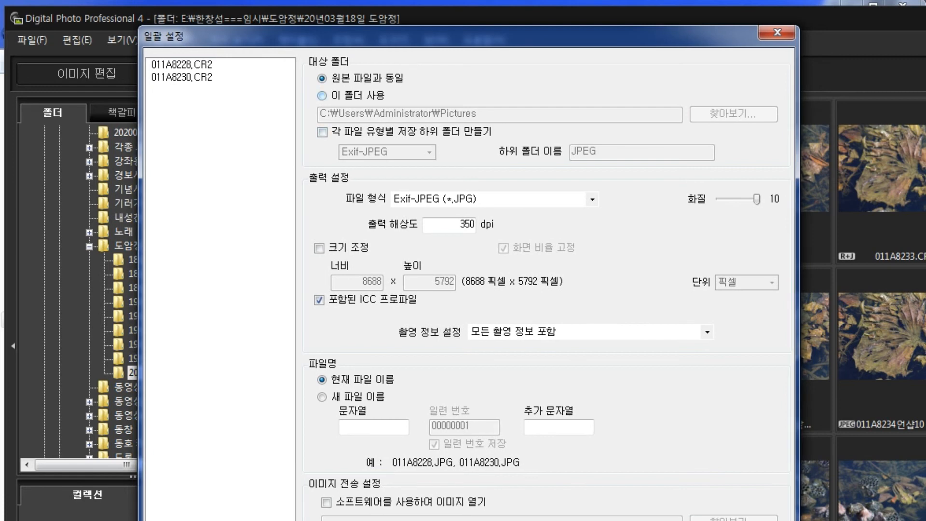
click(322, 95)
click(733, 113)
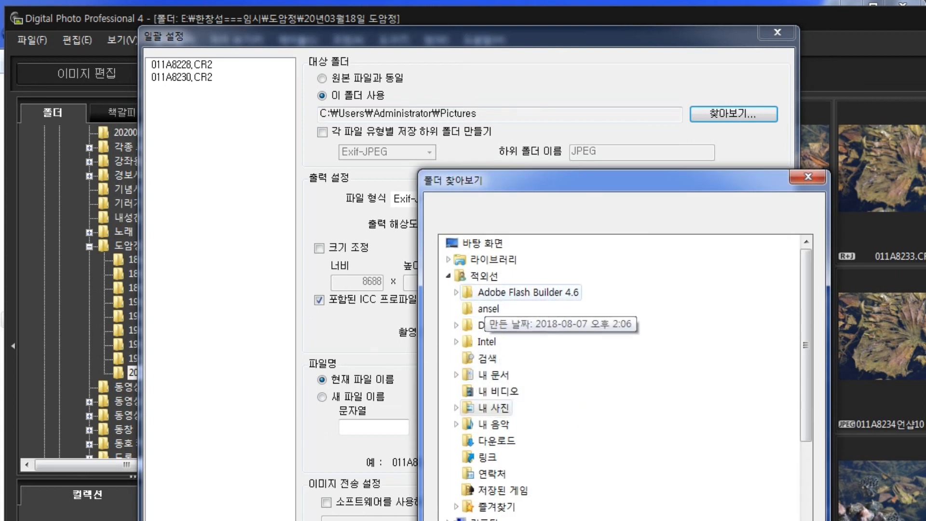
click(483, 243)
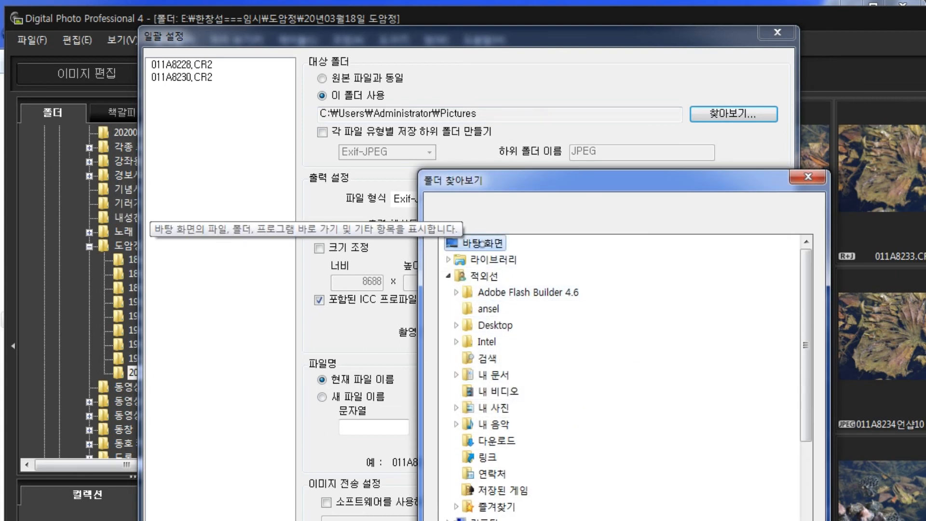
drag(806, 345, 806, 421)
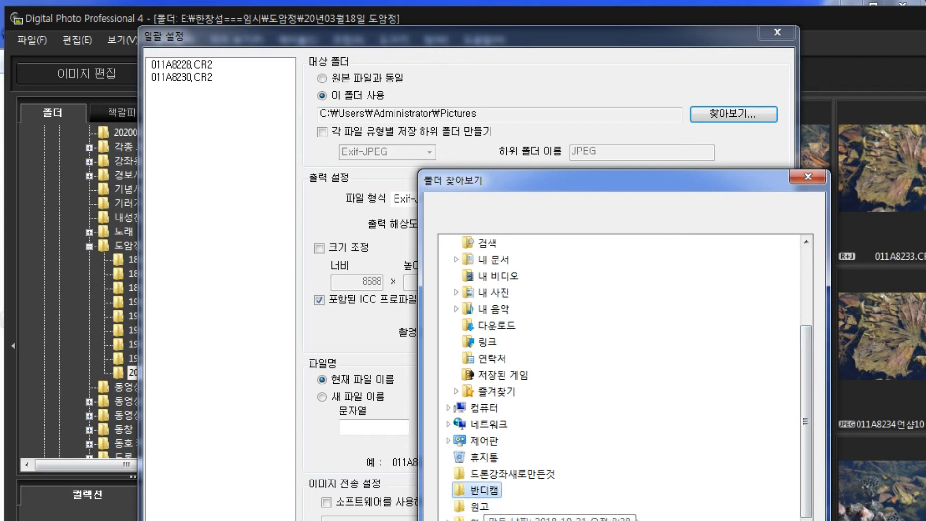
click(482, 491)
key(Return)
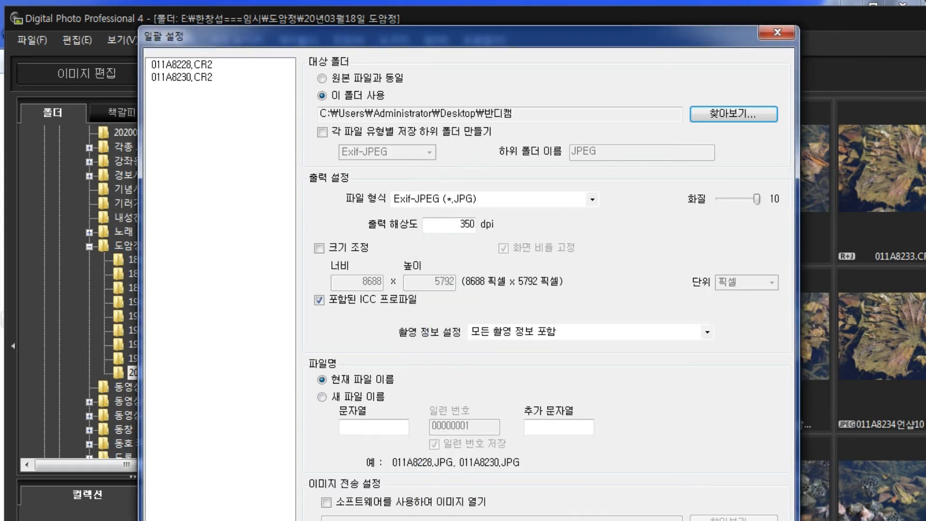
drag(463, 36, 452, 0)
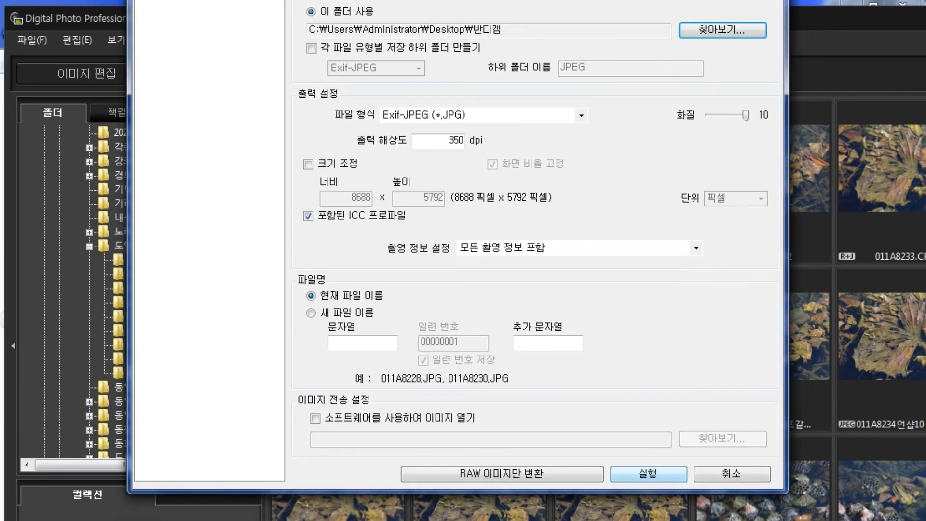
key(Return)
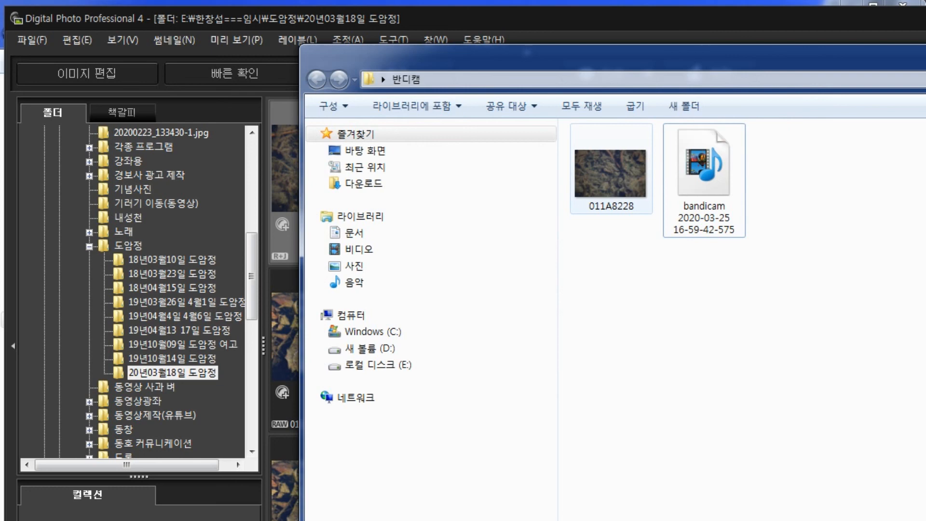
Step: Open the exported 011A8228 image from the 반디캠 folder in 알씨 and examine its digital camera information
click(612, 172)
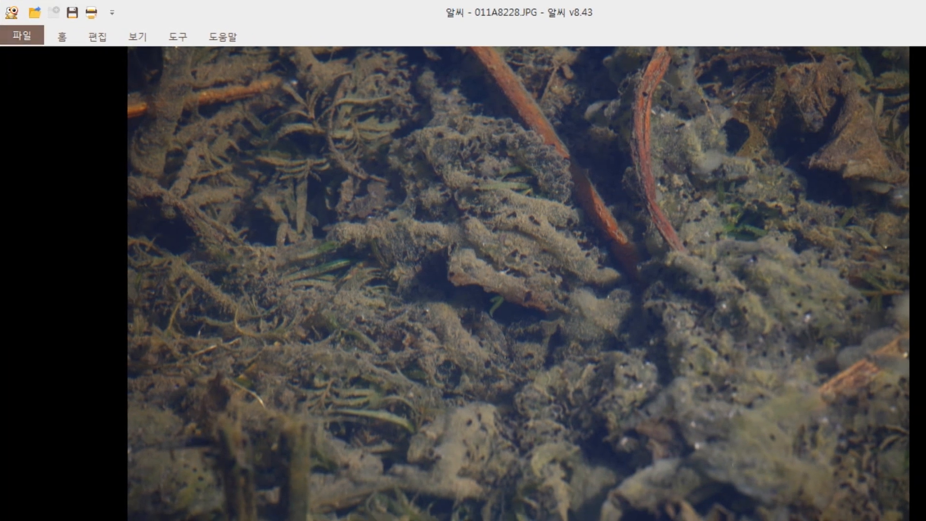
click(22, 36)
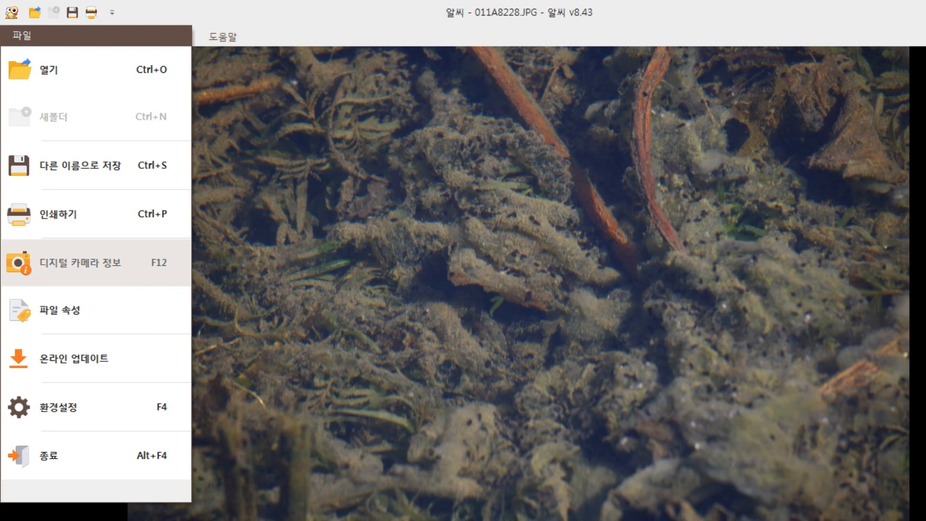
key(Return)
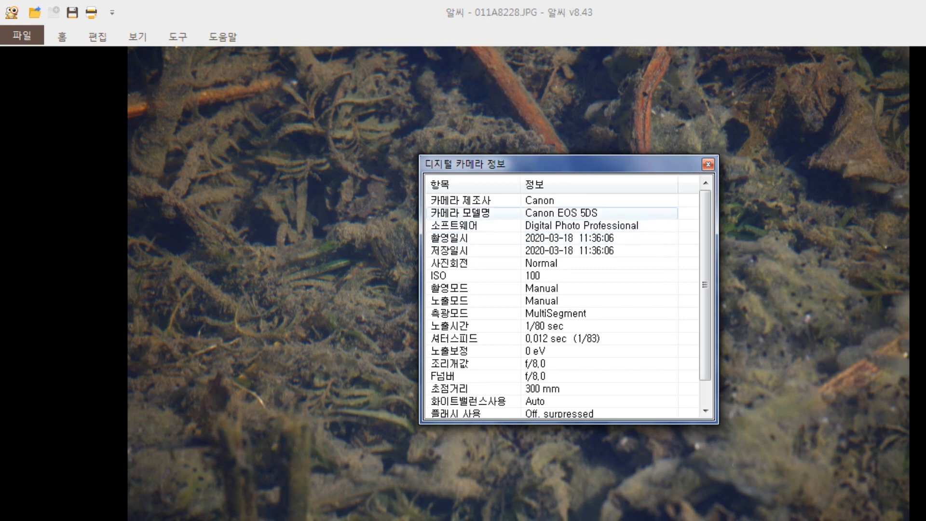
scroll(562, 304, down, 1)
key(Escape)
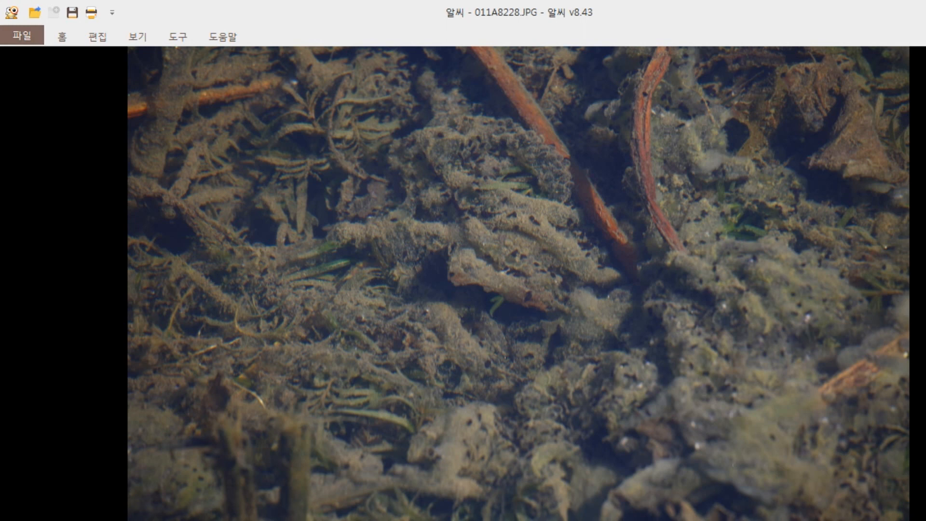
Step: Open the file properties of 011A8228.JPG and examine its detailed author, copyright and image information
click(22, 35)
click(59, 311)
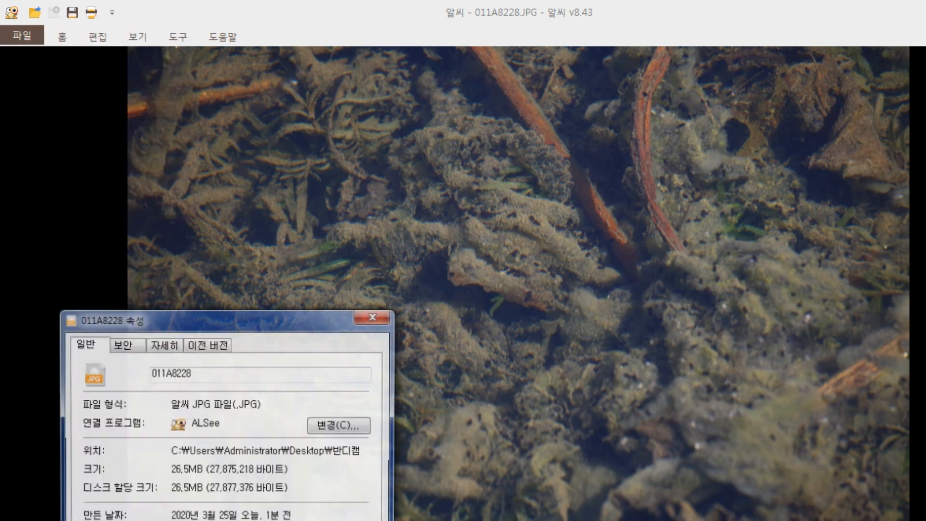
drag(217, 318, 295, 155)
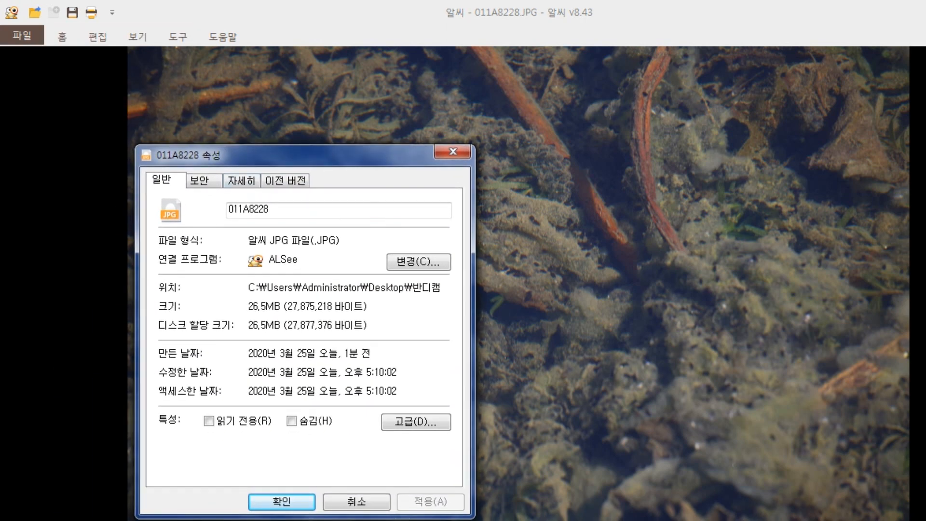
click(241, 180)
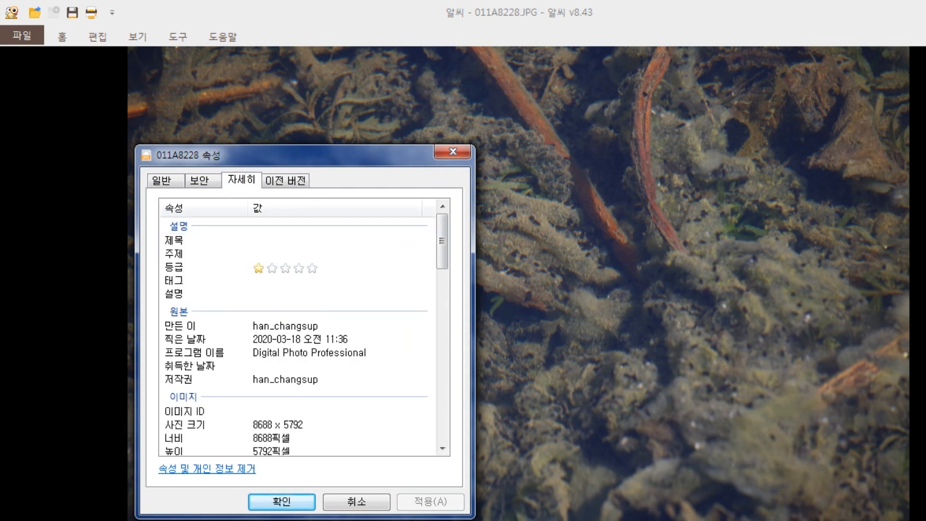
scroll(304, 333, down, 2)
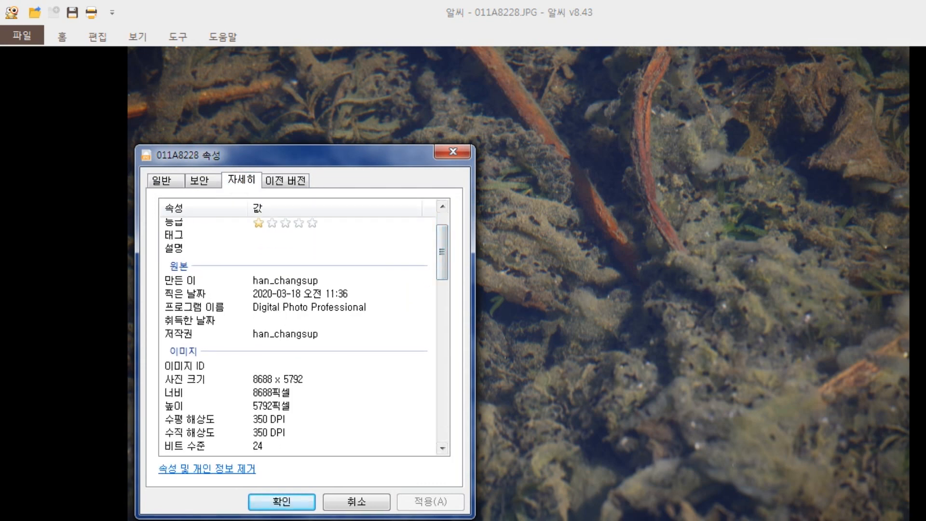
key(ctrl+2)
mouse_move(177, 289)
mouse_down()
mouse_move(295, 286)
mouse_move(297, 265)
mouse_move(234, 282)
mouse_move(316, 284)
mouse_move(237, 269)
mouse_move(284, 288)
mouse_up()
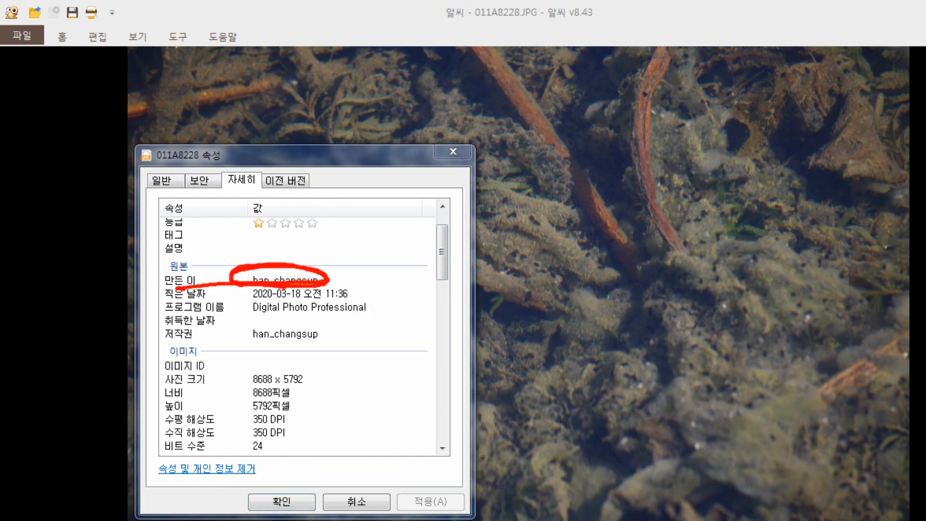